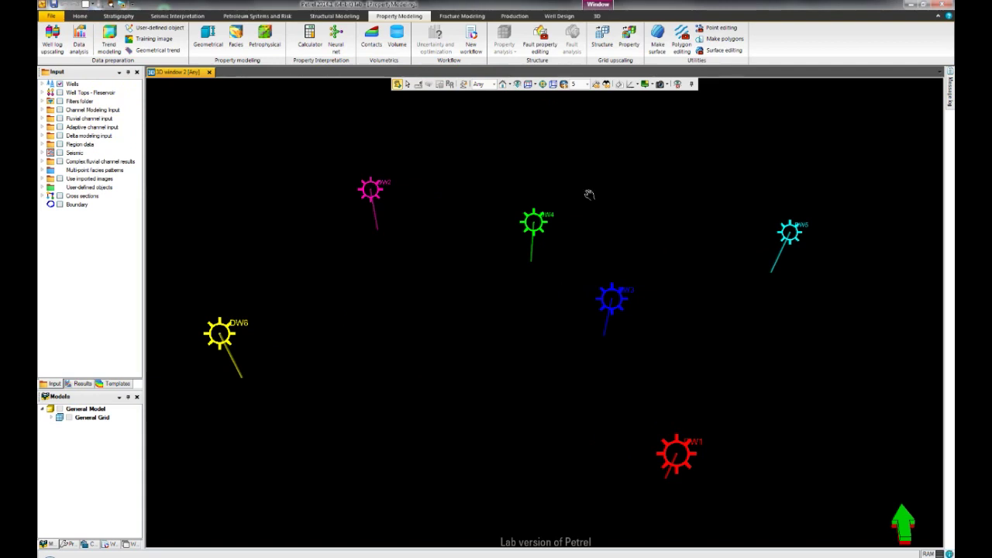
- Display the Facies log from the global well logs along all wells in the 3D view
click(43, 84)
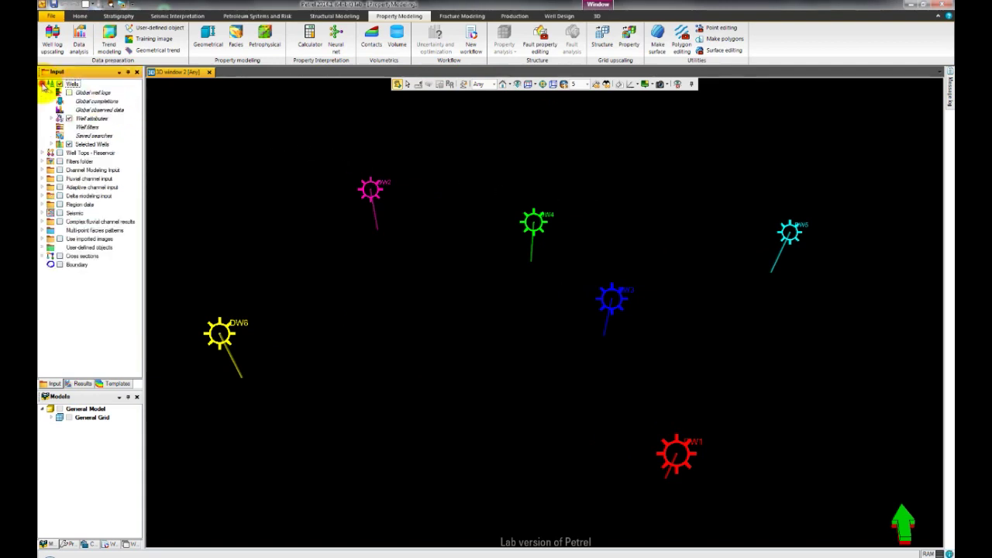
click(51, 92)
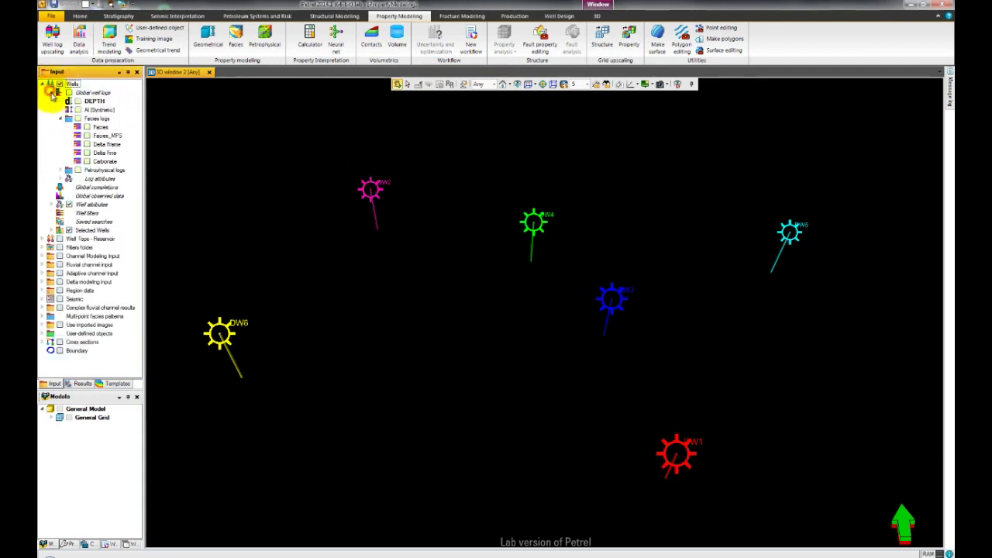
click(87, 128)
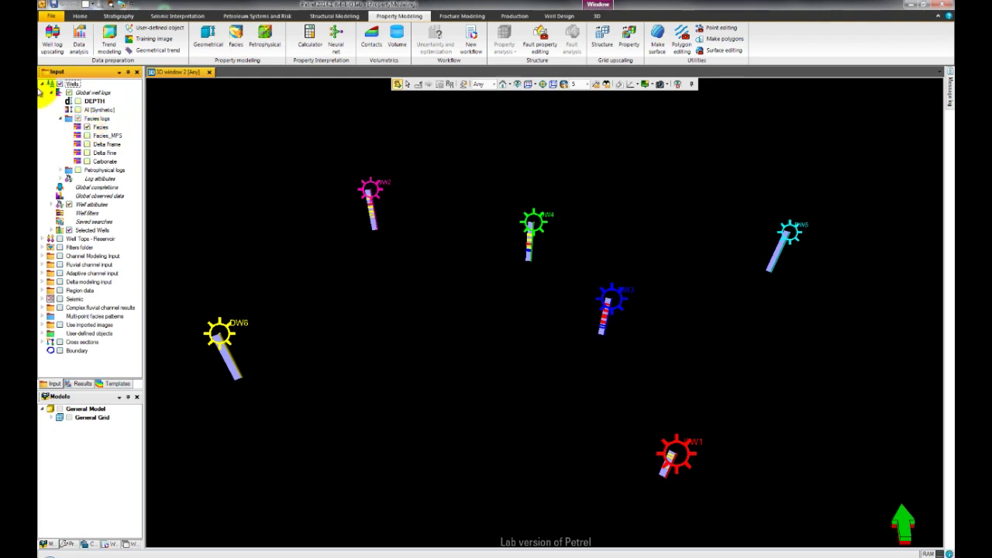
- Scale up the Facies well log into the General Grid as a new property, using all wells
click(53, 39)
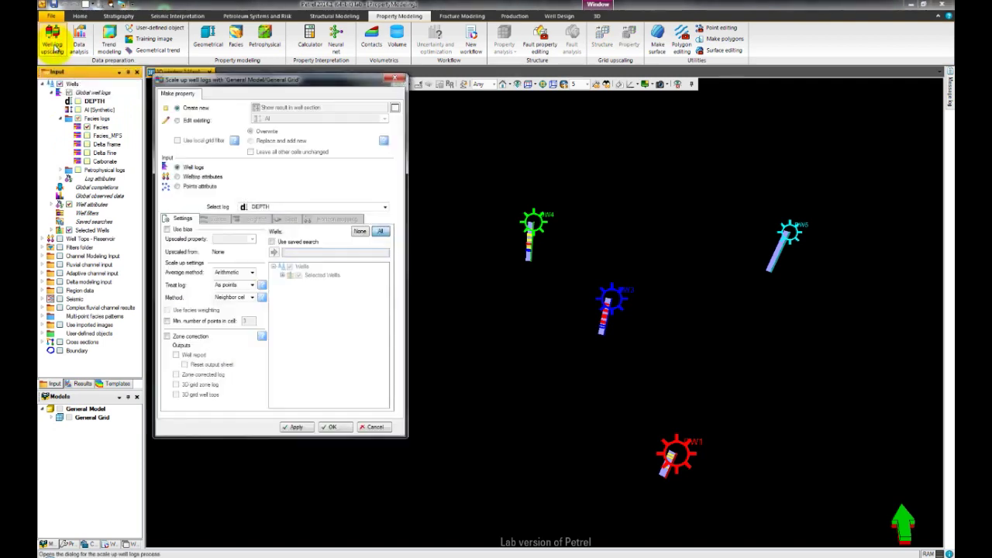
click(268, 206)
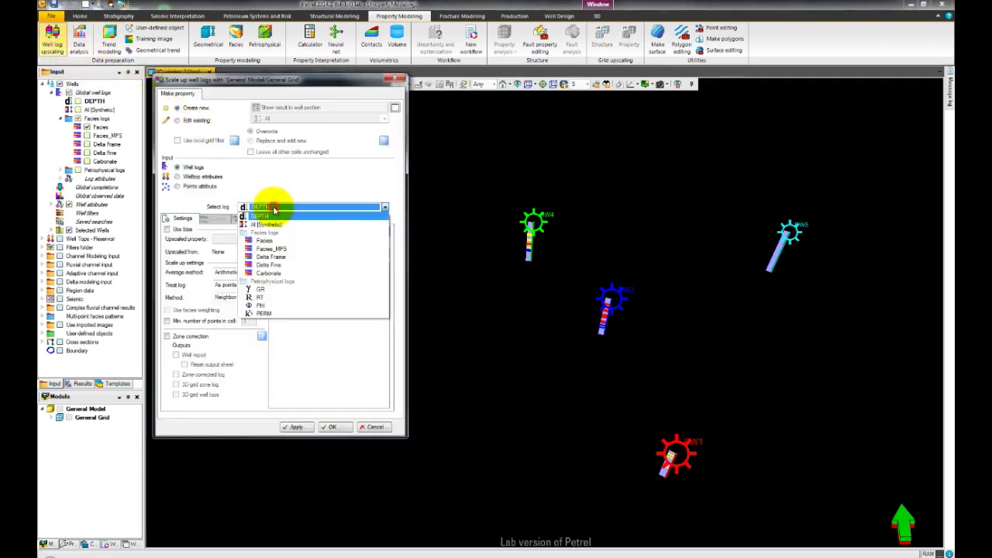
click(265, 240)
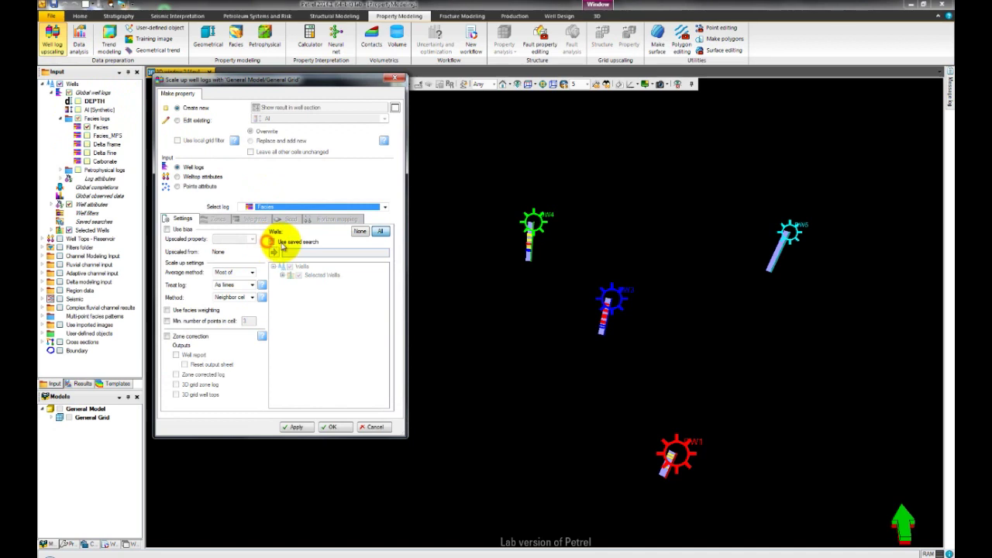
click(383, 234)
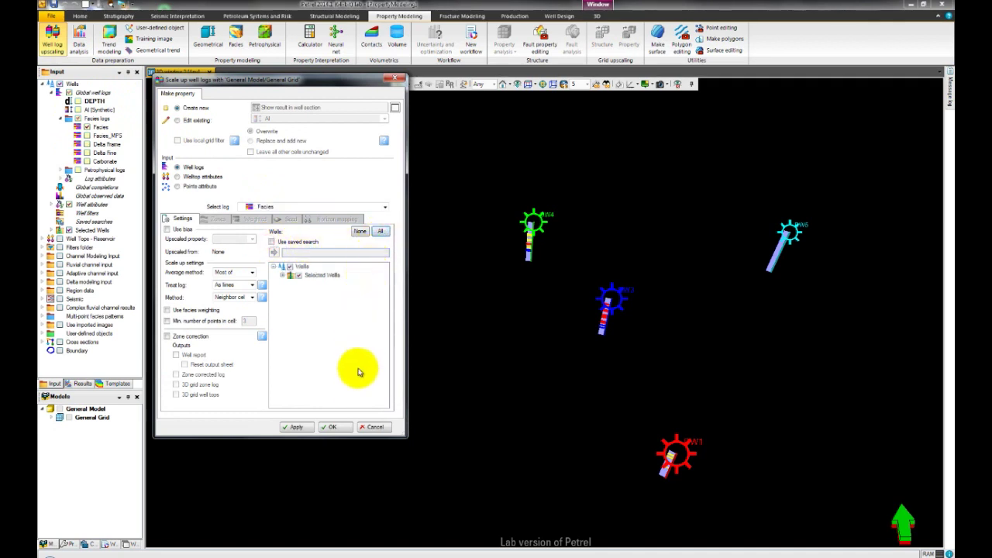
click(345, 429)
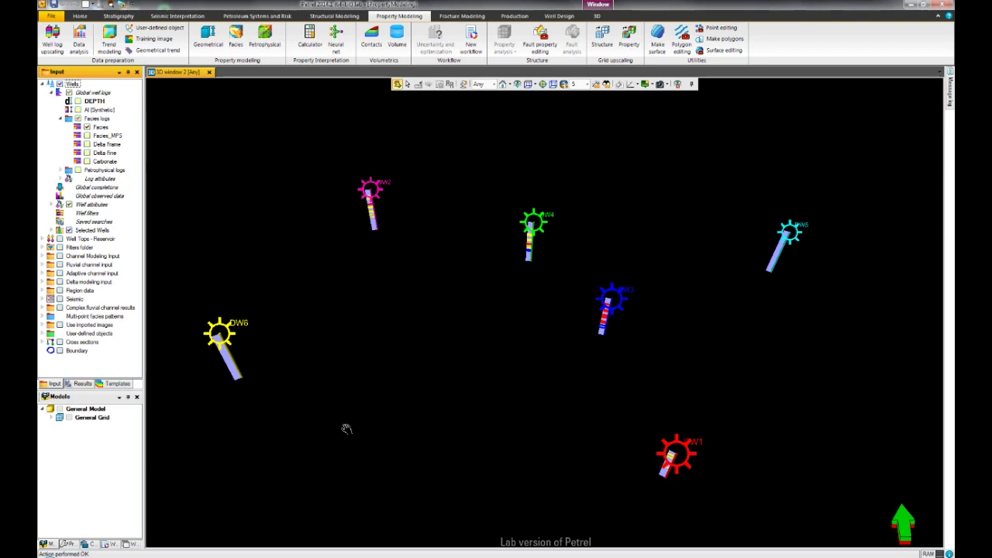
- Search the project for "facies" and locate the upscaled Facies property among the models
key(ctrl+f)
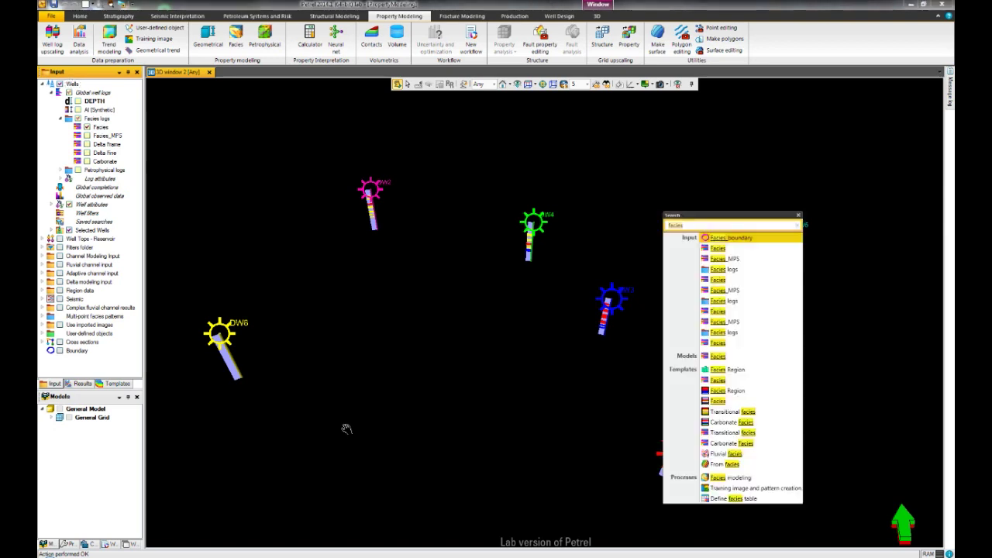
drag(704, 217, 516, 214)
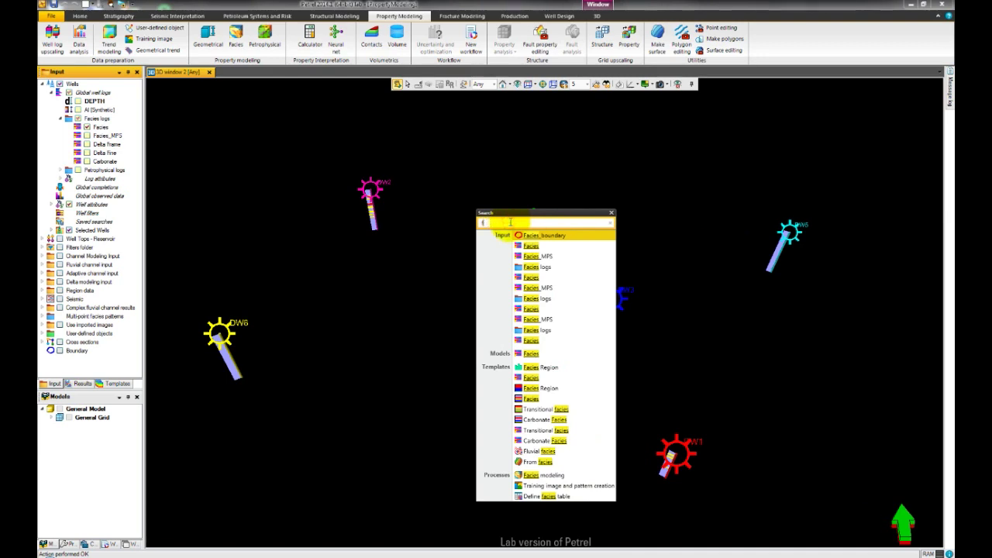
click(511, 222)
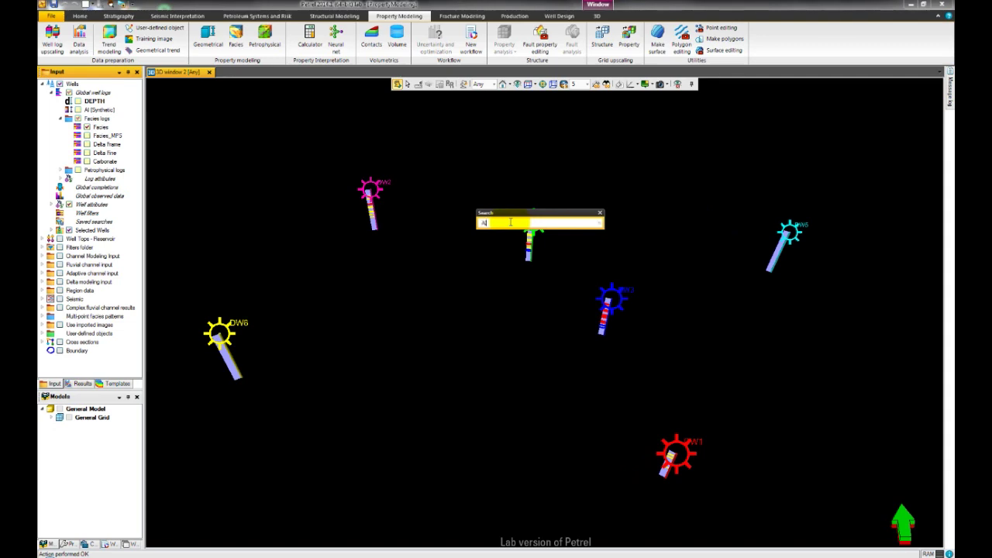
click(511, 223)
text(facies)
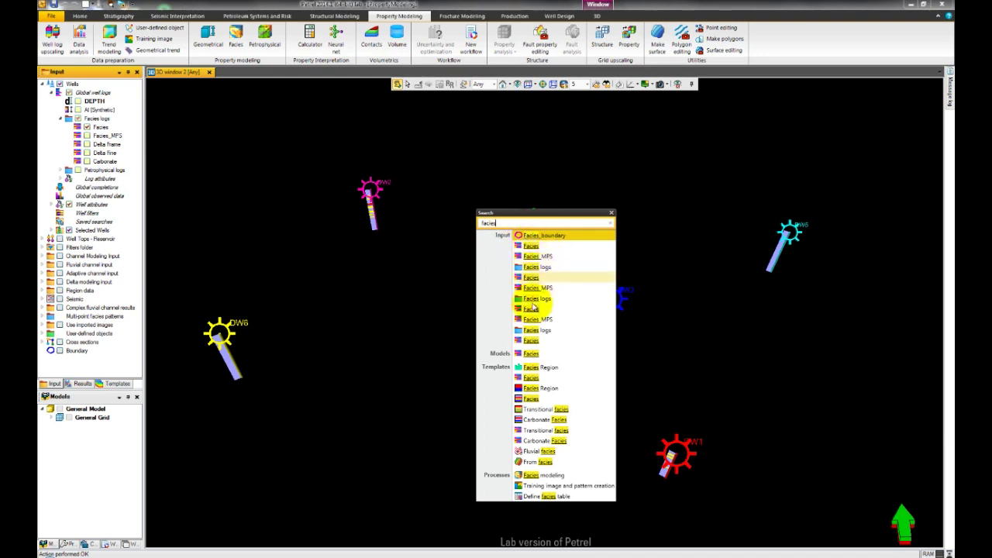
click(529, 355)
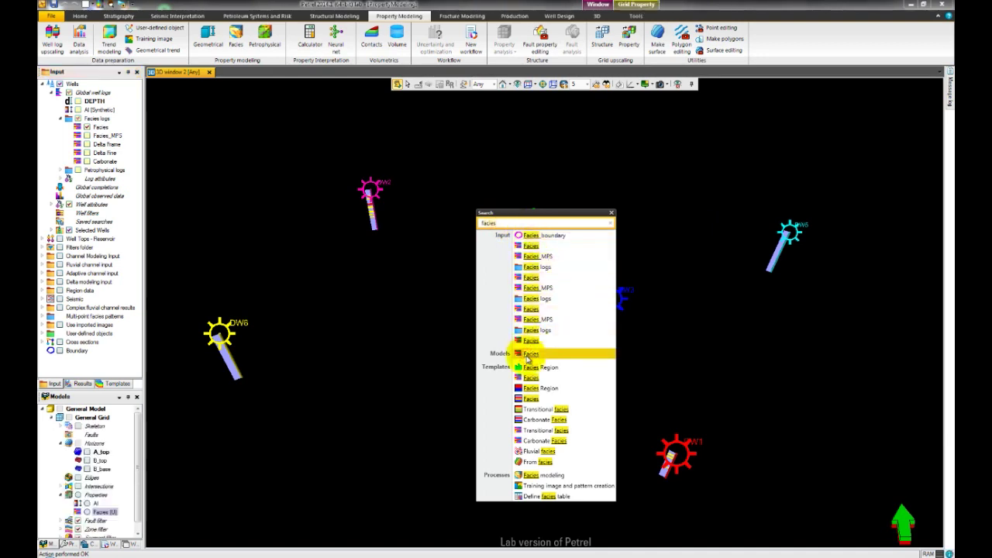
click(611, 212)
- Display the upscaled Facies property in the 3D view and inspect its cells along the wells
click(93, 512)
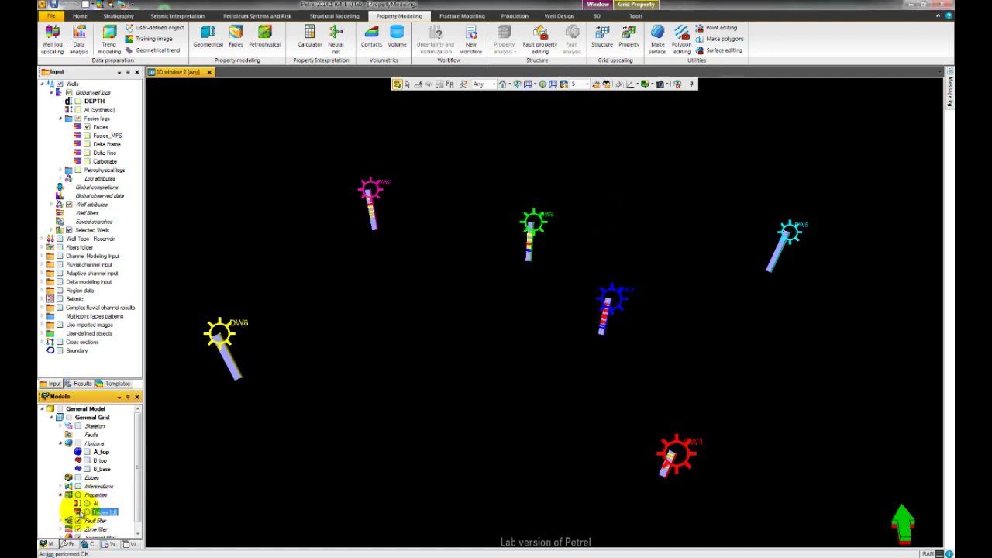
click(88, 512)
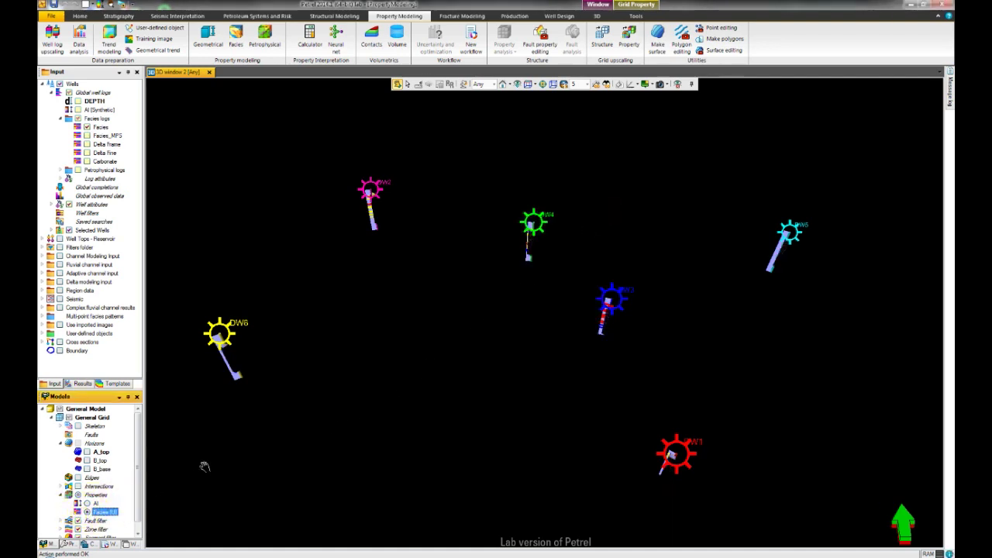
drag(244, 386, 483, 369)
drag(674, 379, 480, 376)
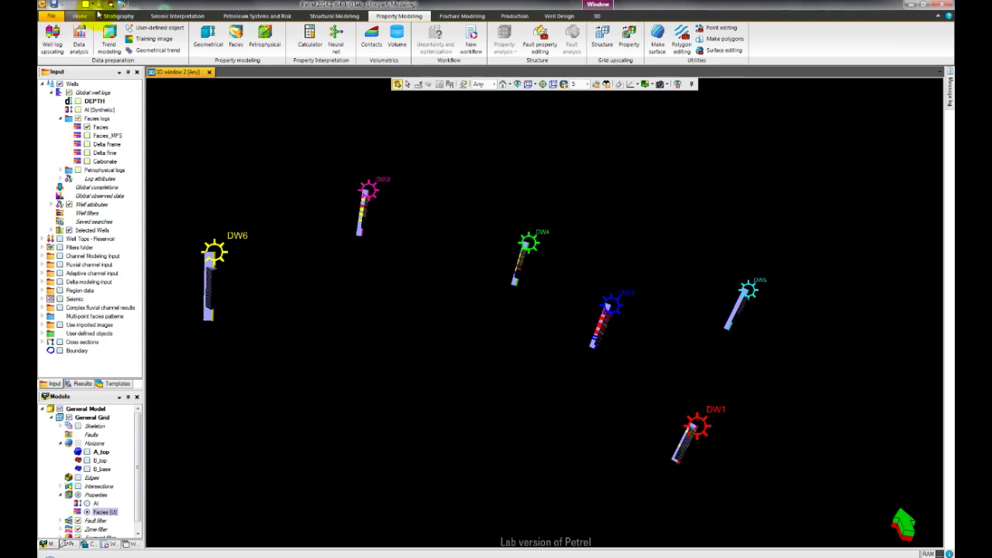
- Create a well section window with a new cross-section named X-section 1 and a new well section template
click(90, 4)
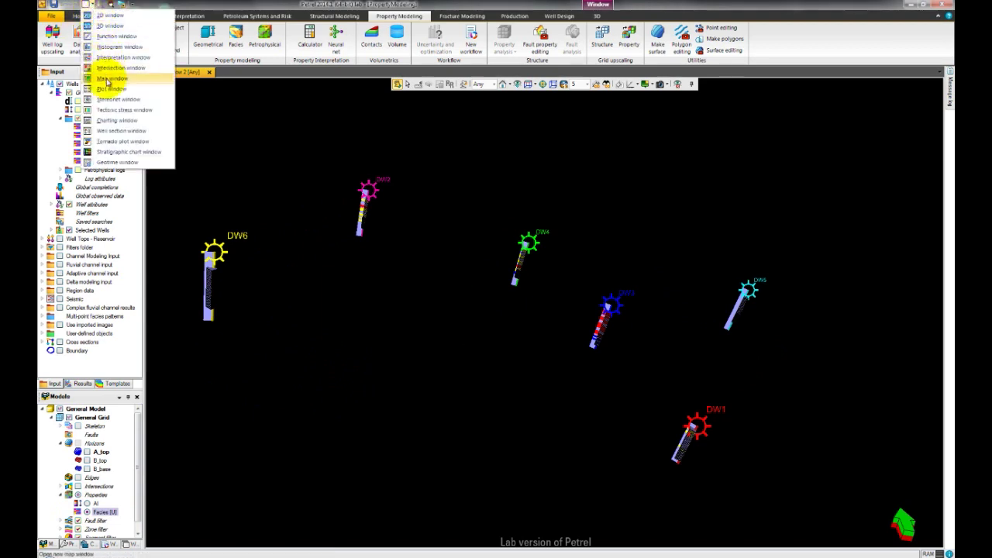
click(109, 130)
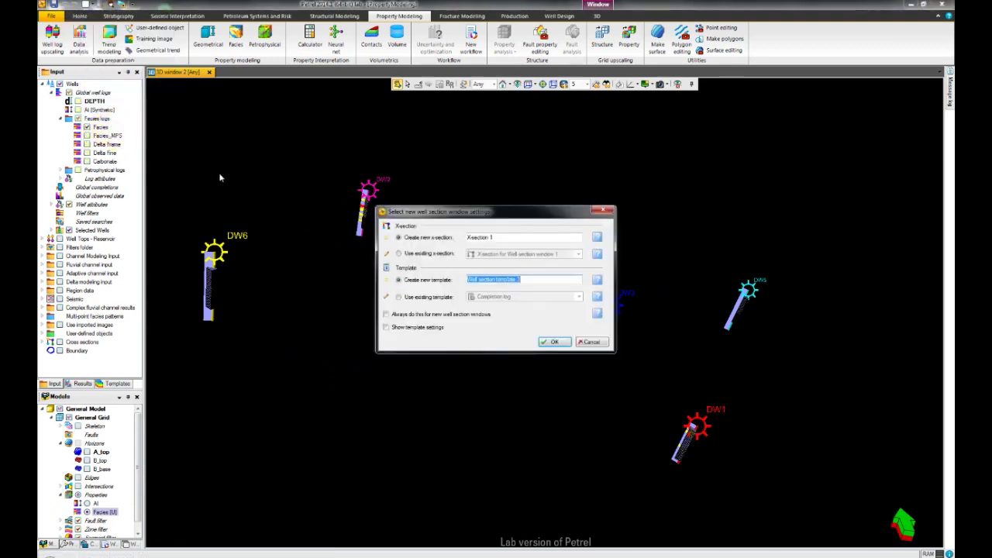
click(549, 344)
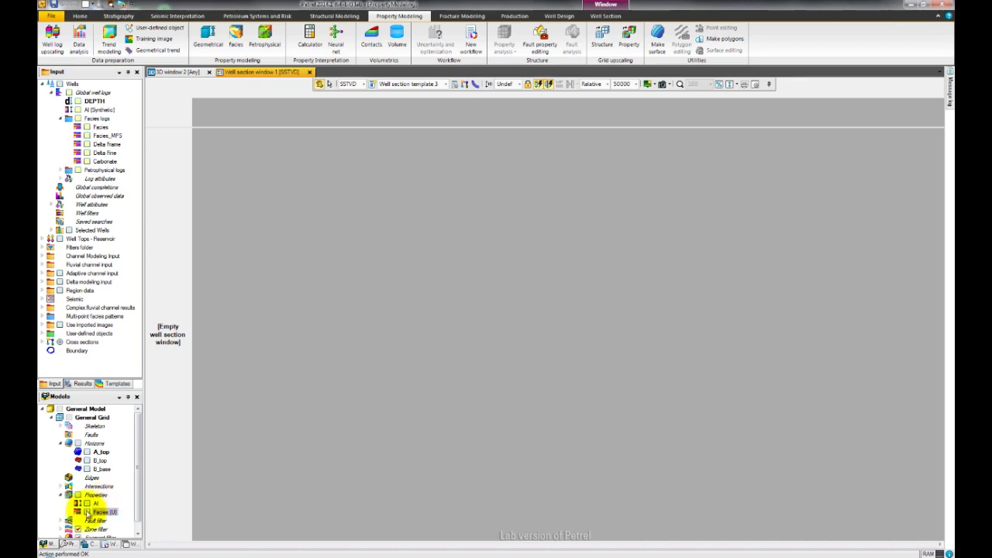
- Show the upscaled Facies property and the Facies log for all wells in the well section, with constant well spacing
click(86, 513)
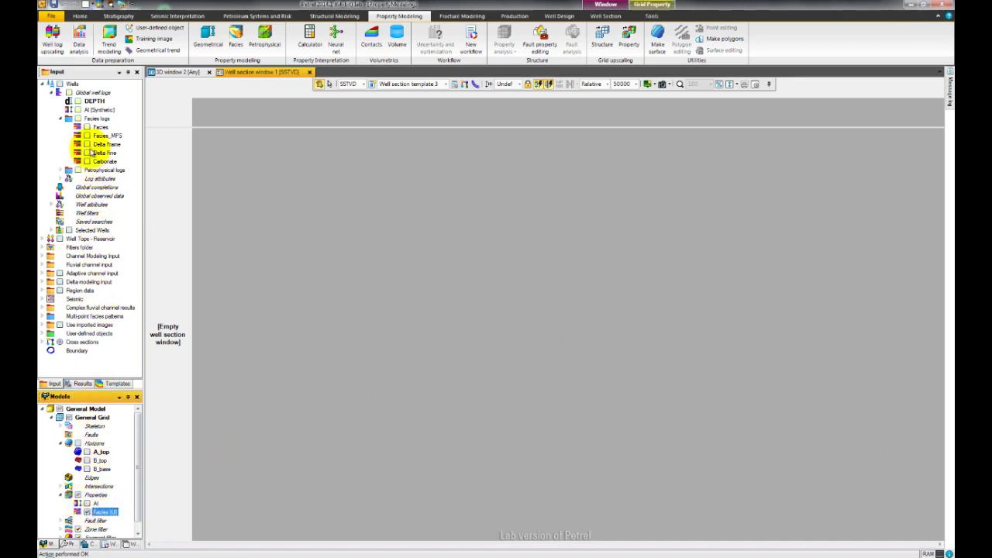
click(87, 127)
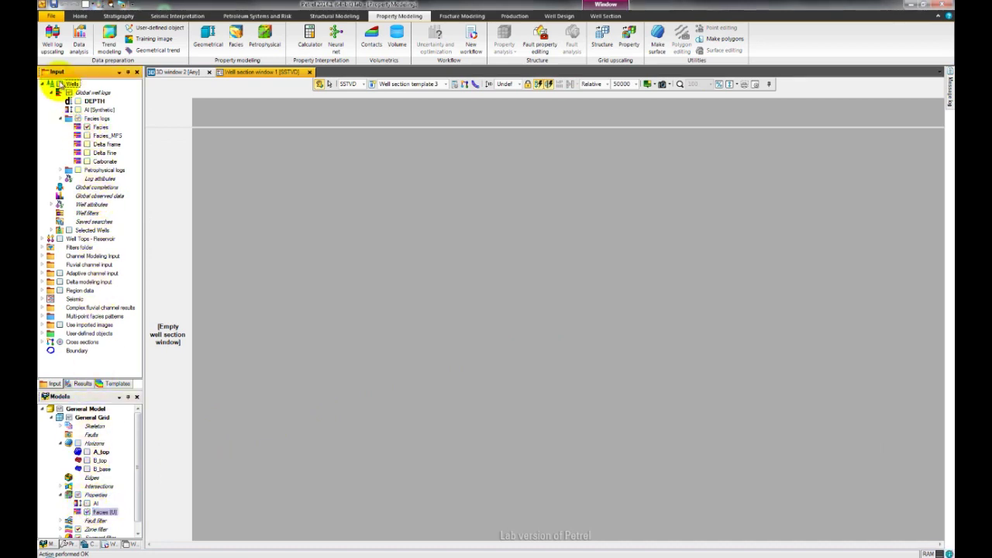
click(60, 83)
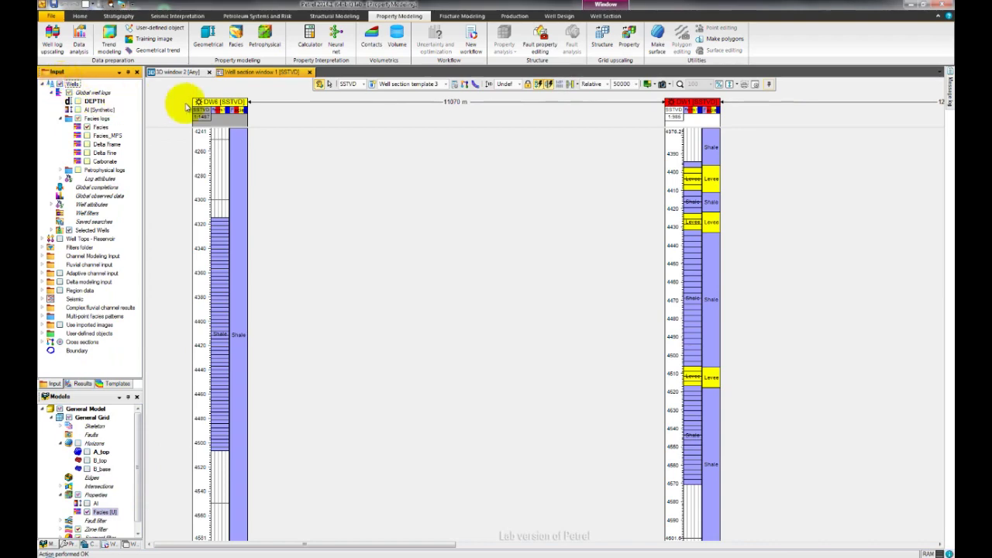
click(605, 86)
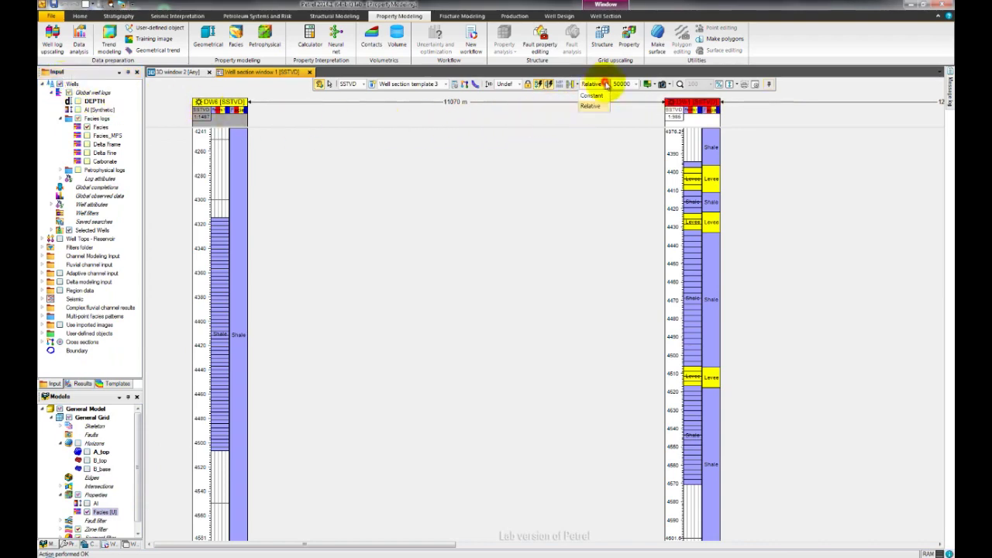
click(594, 99)
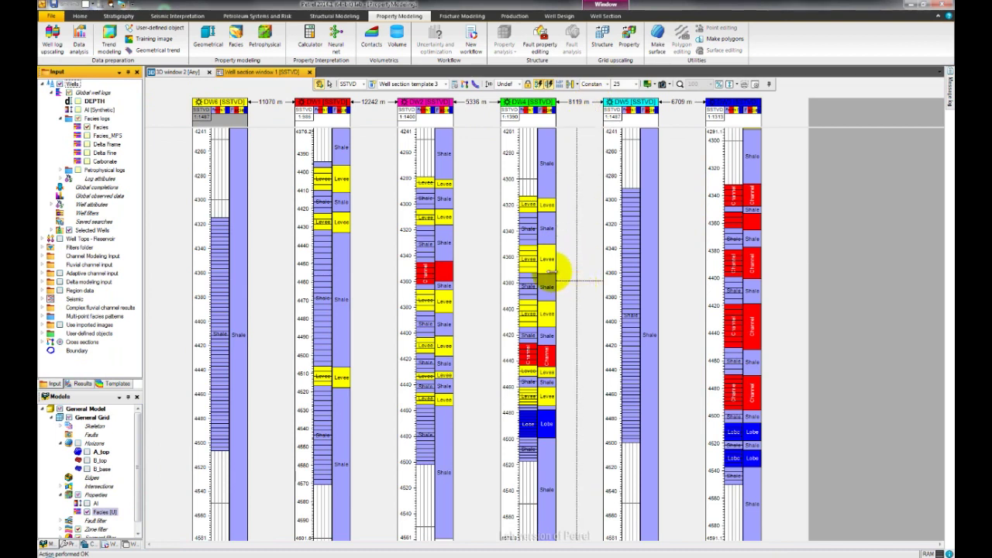
- Return to the 3D window, turn on the coordinate axes and view the wells from directly above
click(185, 73)
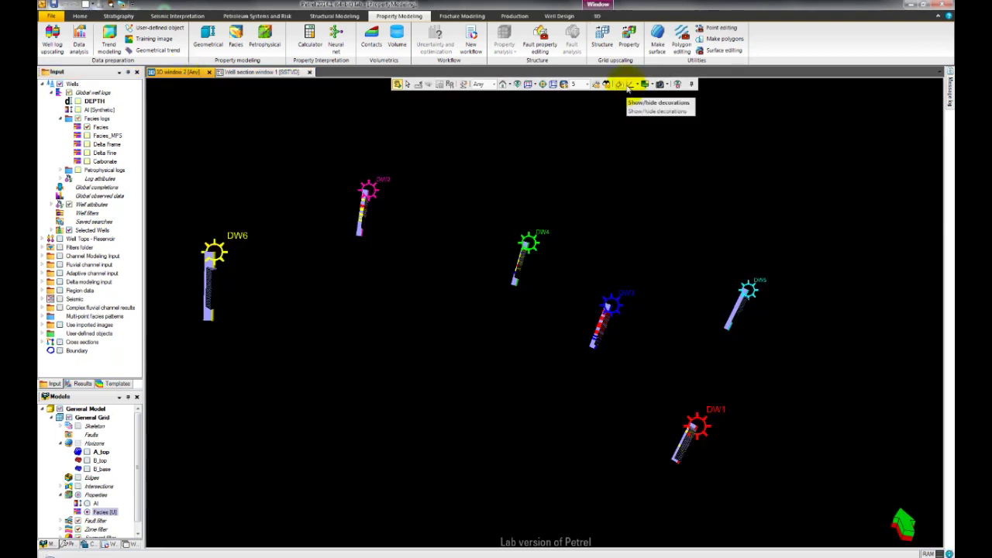
click(630, 84)
click(645, 95)
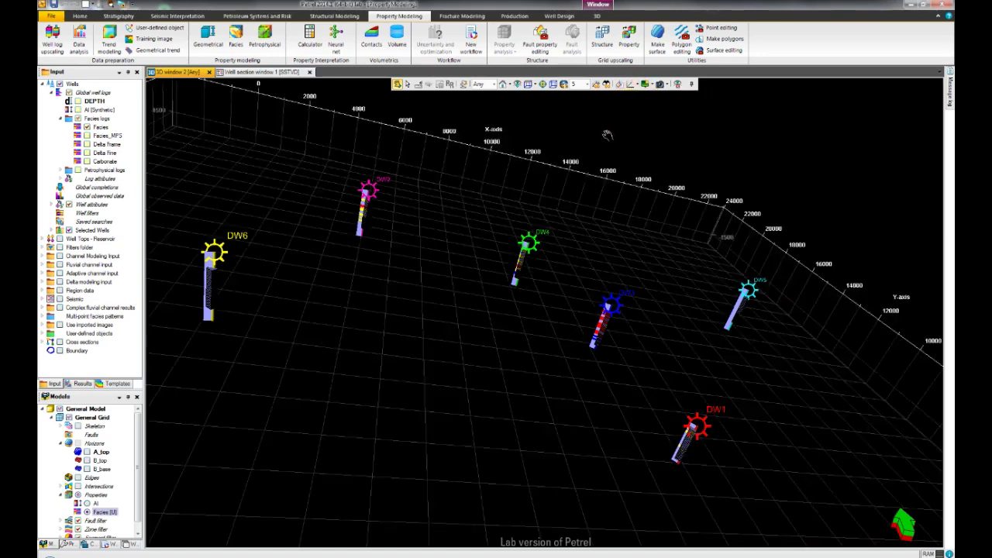
click(526, 85)
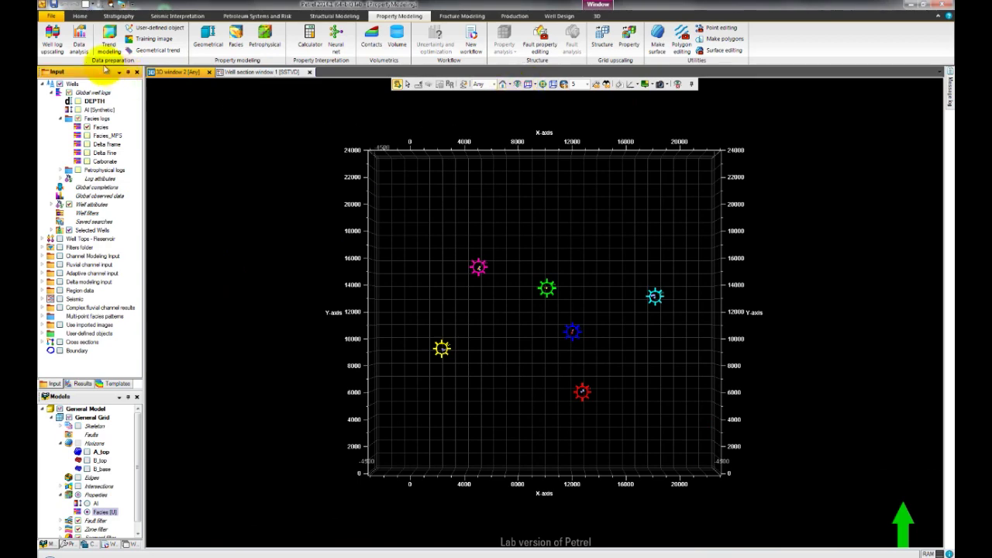
- Start data analysis of the upscaled Facies property with all zones together, and unlock its settings for editing
click(80, 36)
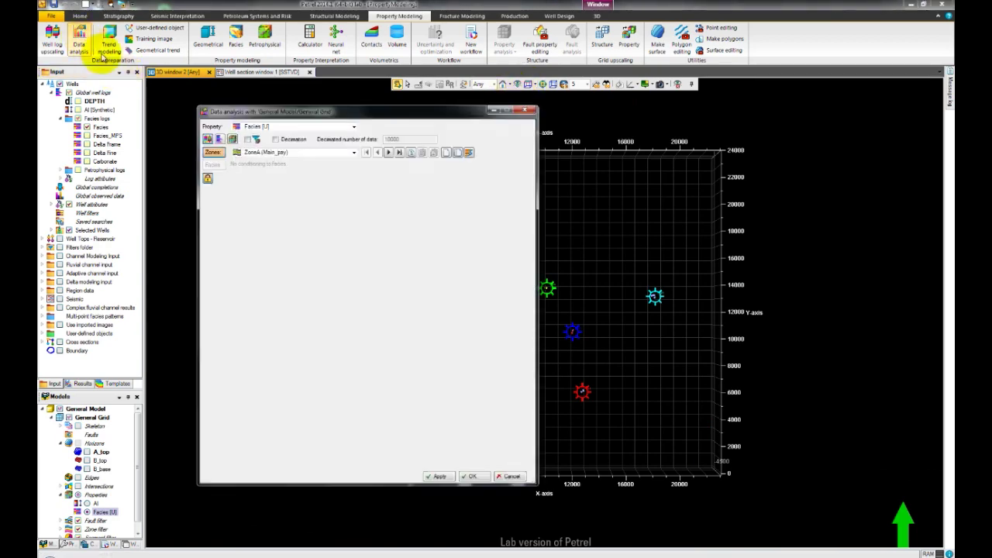
click(210, 155)
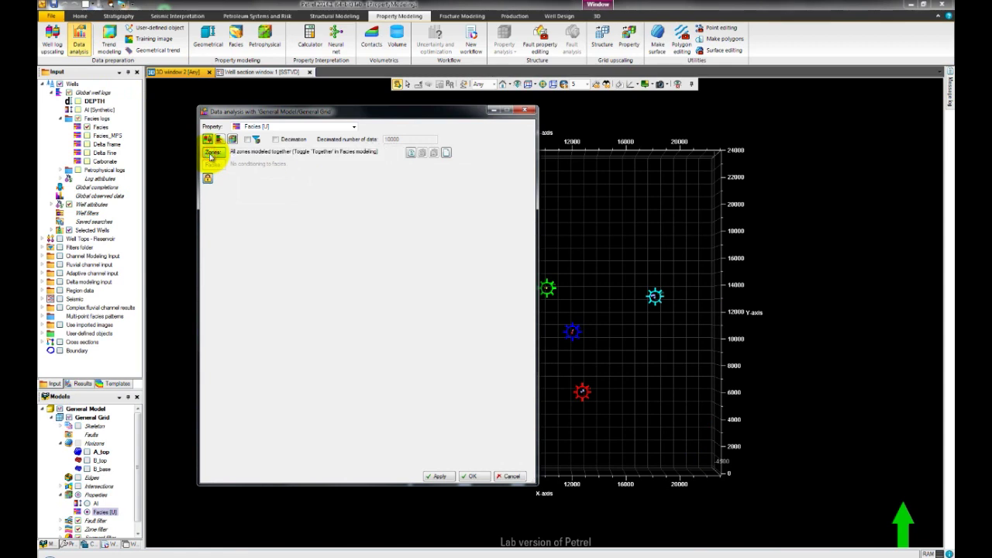
click(208, 180)
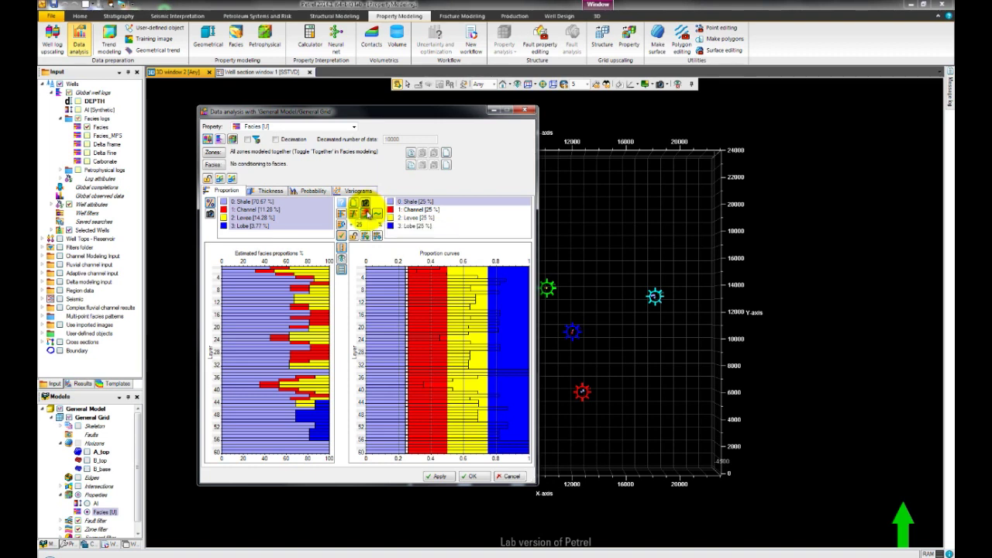
- Fit the vertical proportion curves to the estimated facies proportions, smooth them, and save the data analysis
click(368, 214)
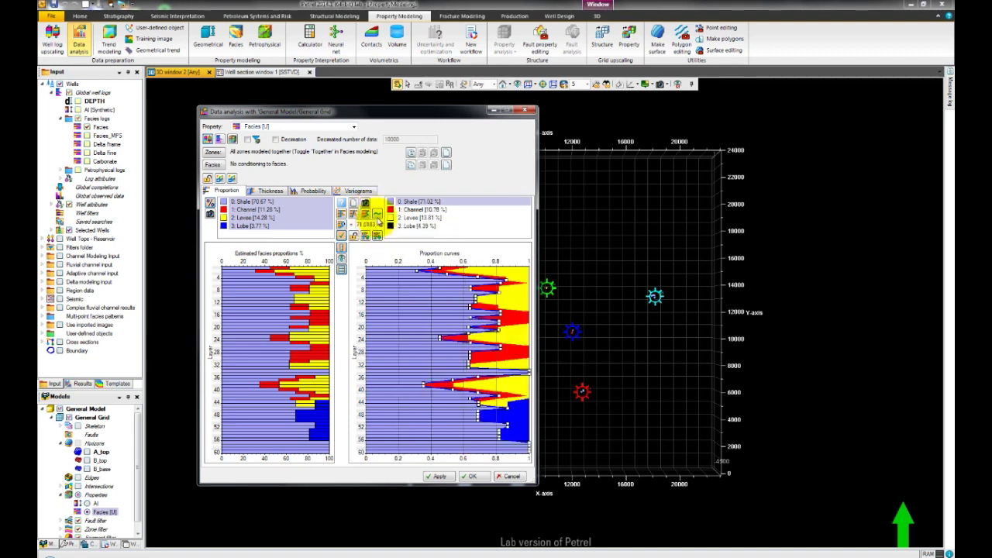
click(377, 214)
click(377, 215)
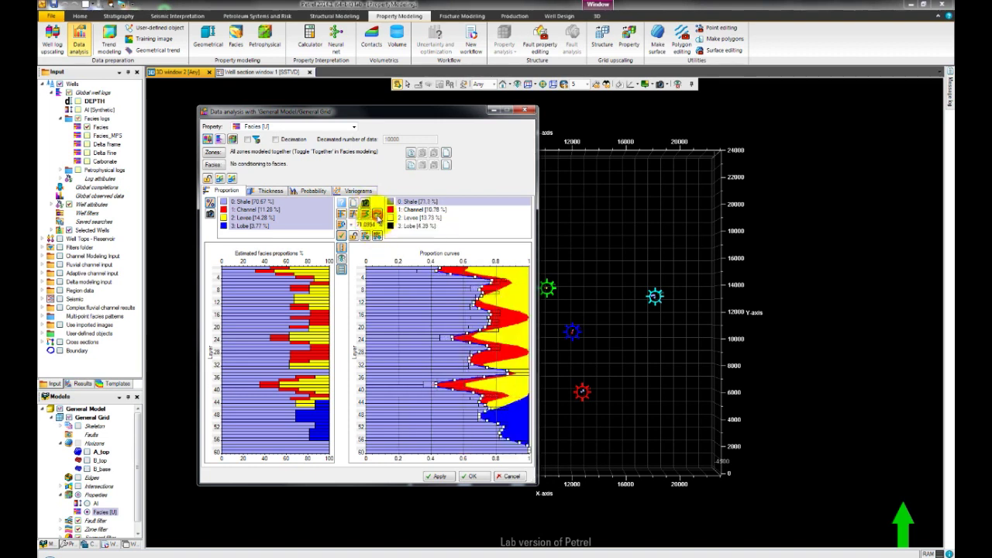
click(479, 478)
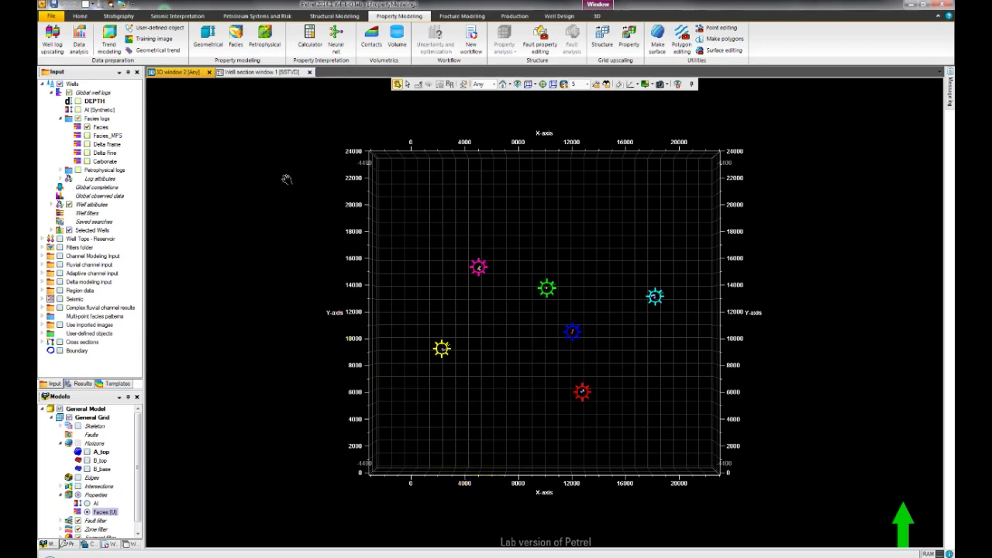
- Start facies modeling of the upscaled Facies property with the same settings for all zones, and unlock the zone settings
click(236, 37)
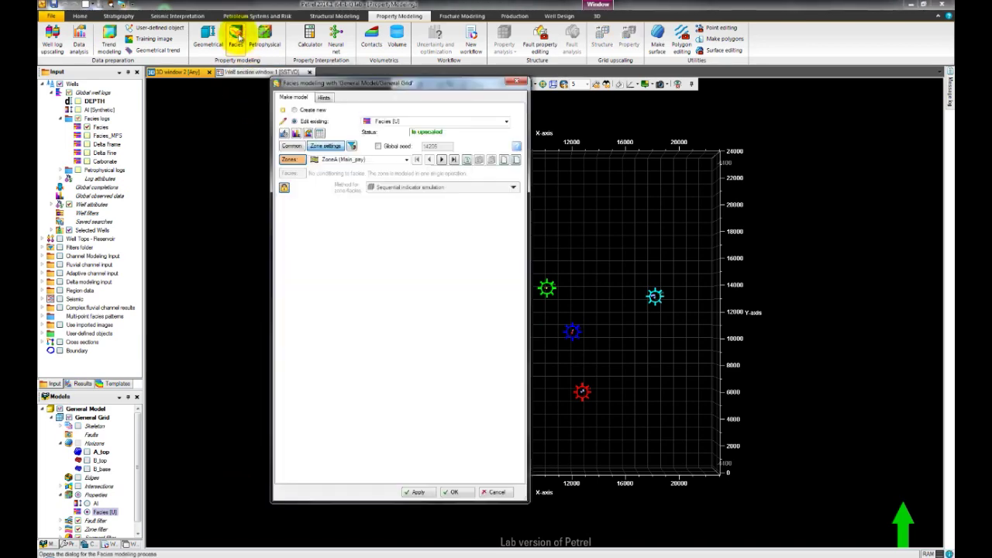
click(288, 159)
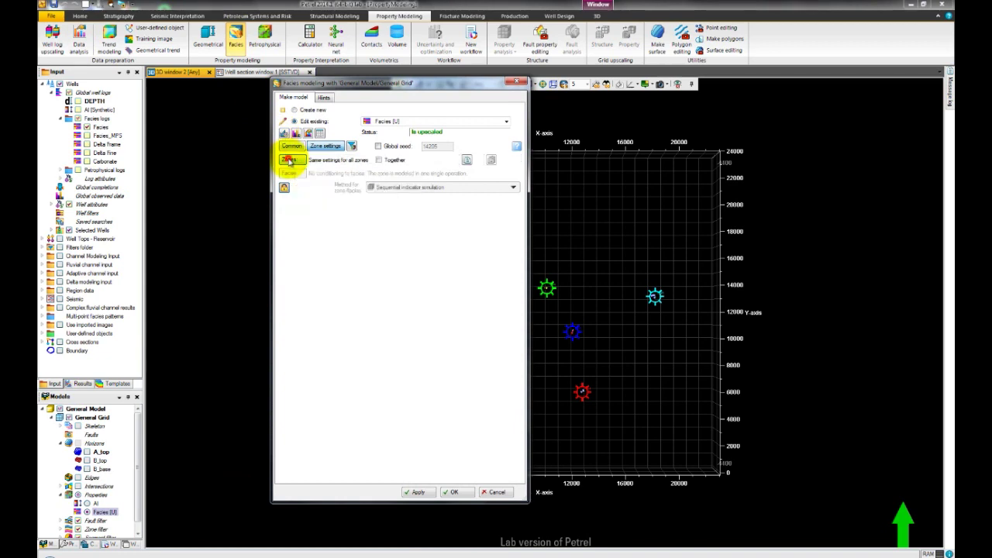
click(284, 187)
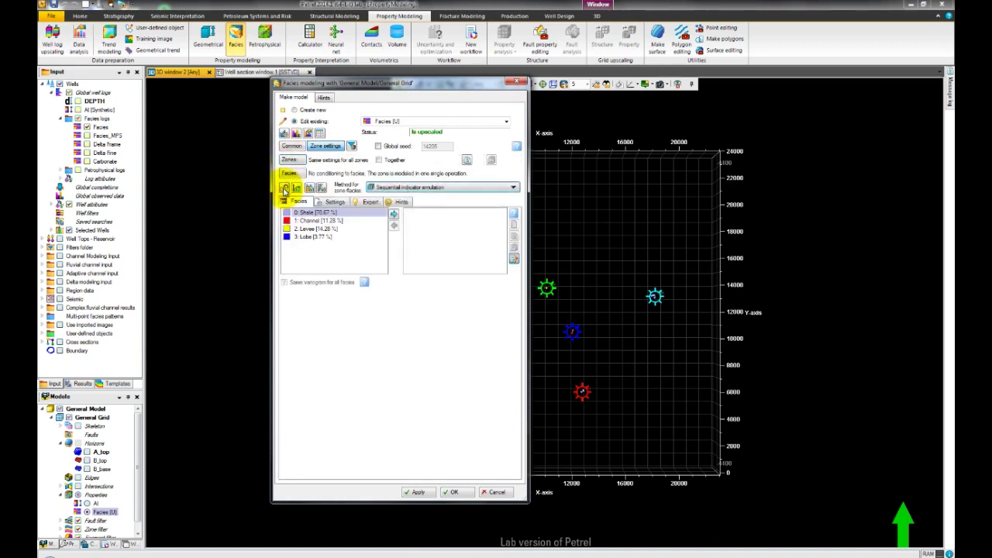
- Set the modeling method to Object modeling (stochastic) and add a fluvial channels body
click(378, 189)
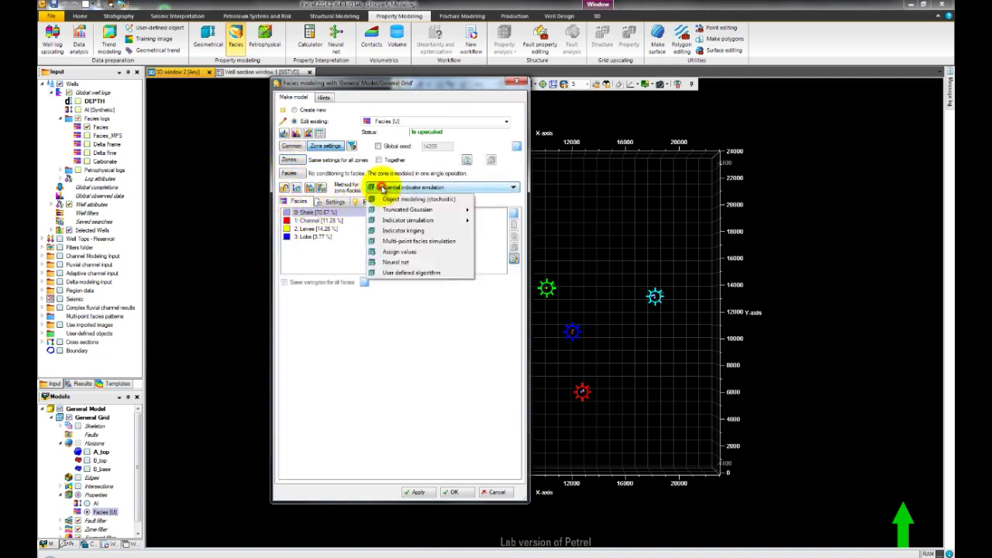
click(385, 199)
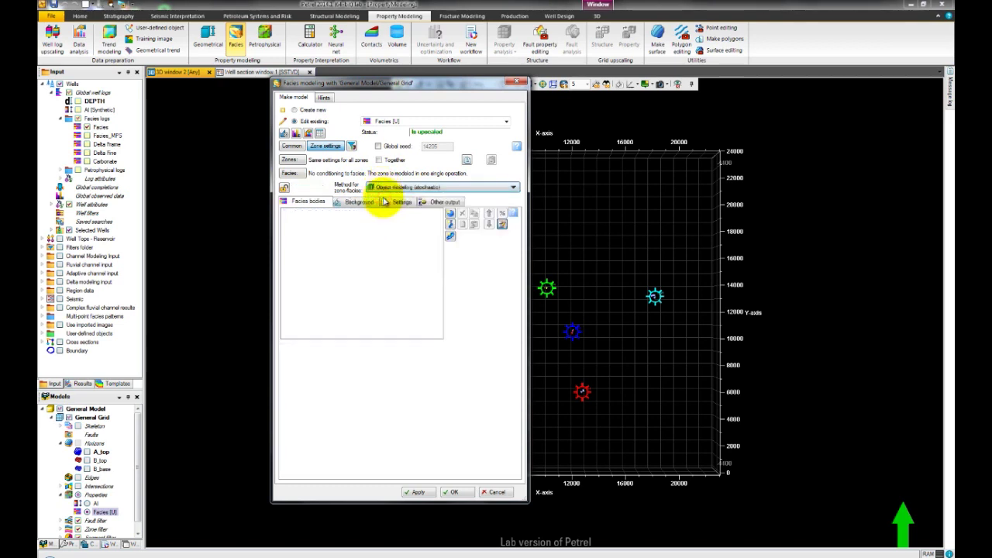
click(450, 224)
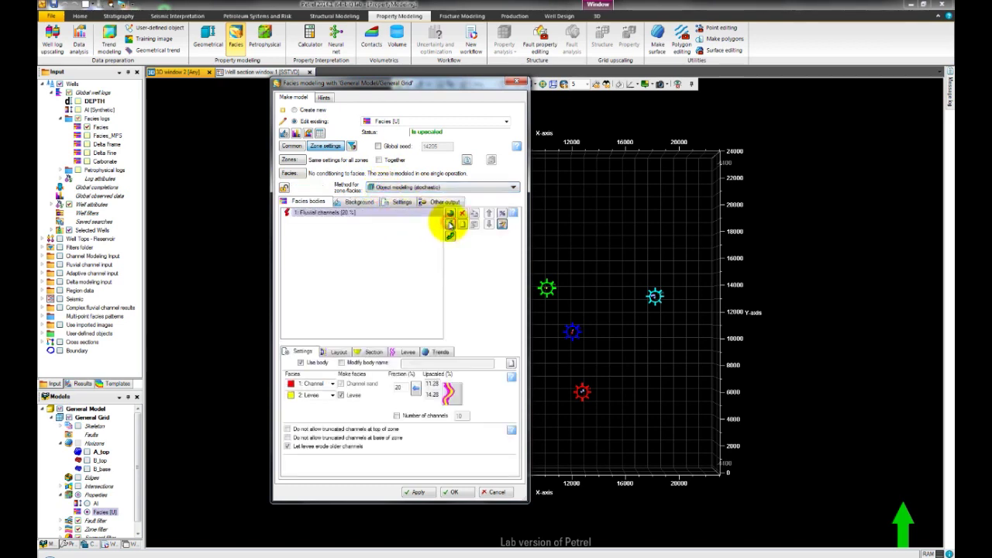
drag(502, 88, 877, 94)
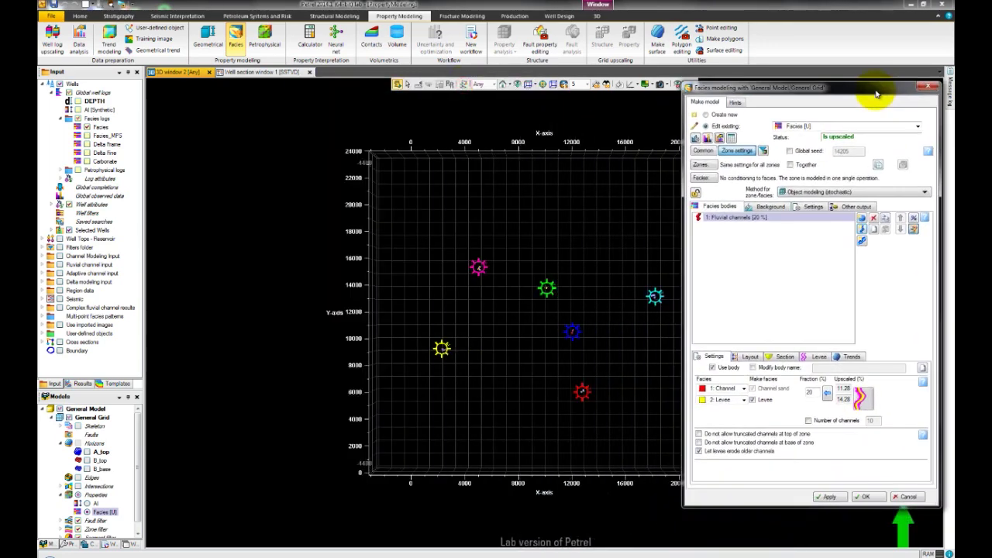
- Set the fluvial channel orientation to a minimum of 130, a mean of 140 and a maximum of 150 degrees
click(752, 357)
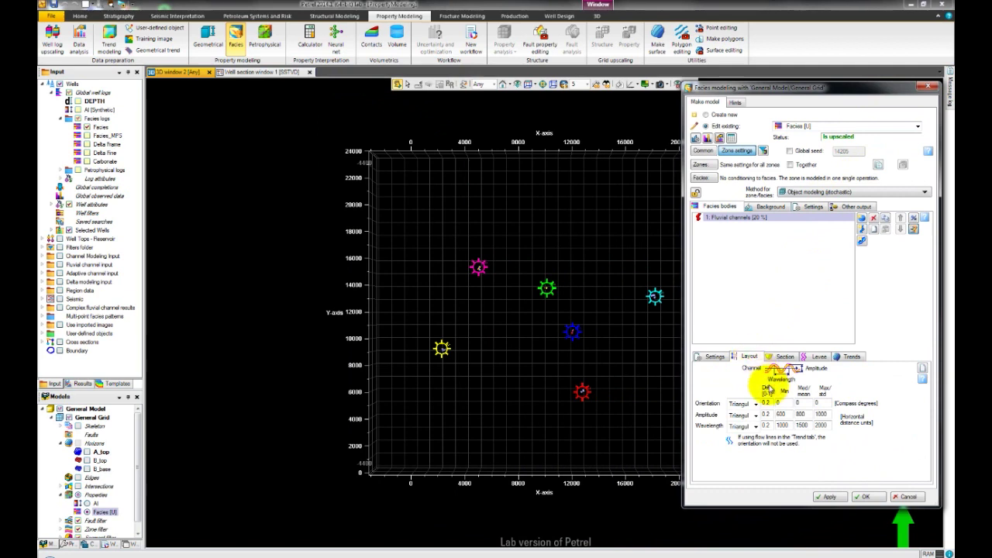
click(780, 400)
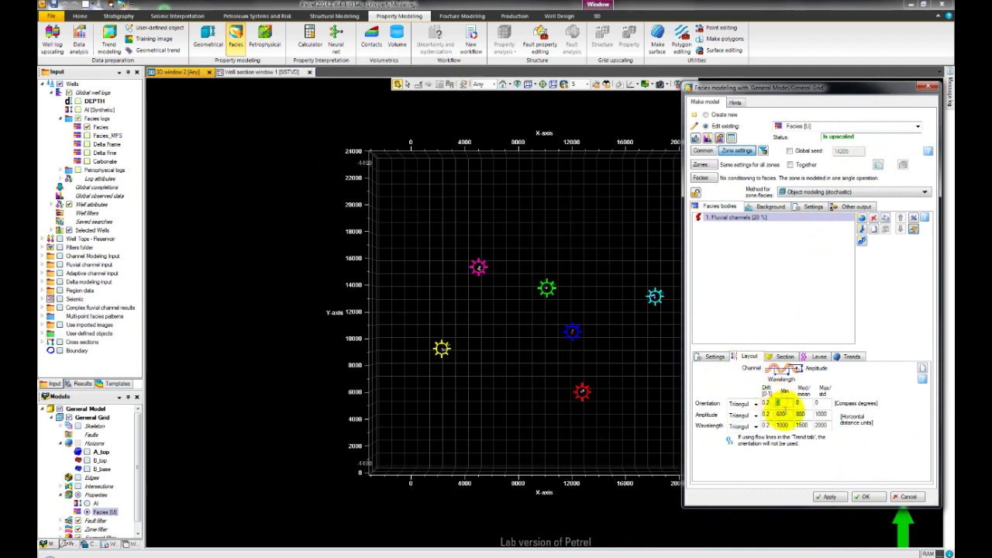
text(130)
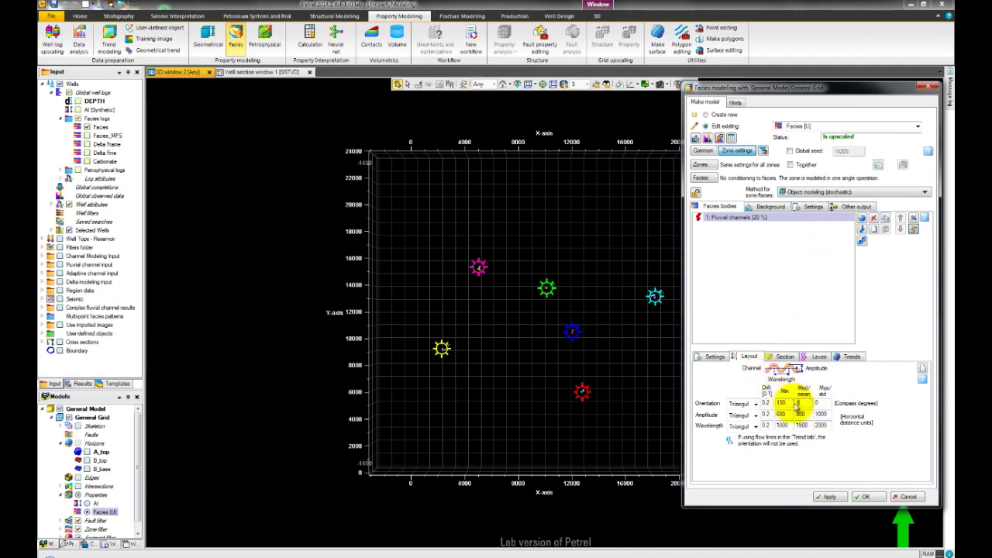
click(800, 403)
text(140)
click(820, 403)
text(150)
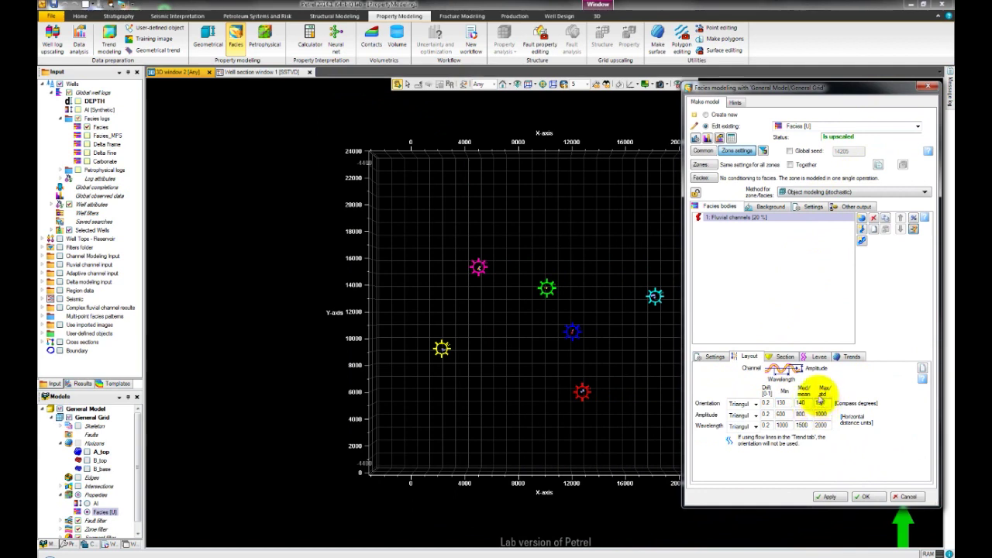
- Use the data analysis curve as the vertical trend for the fluvial channels' insertion probability, and run the facies modeling
click(786, 357)
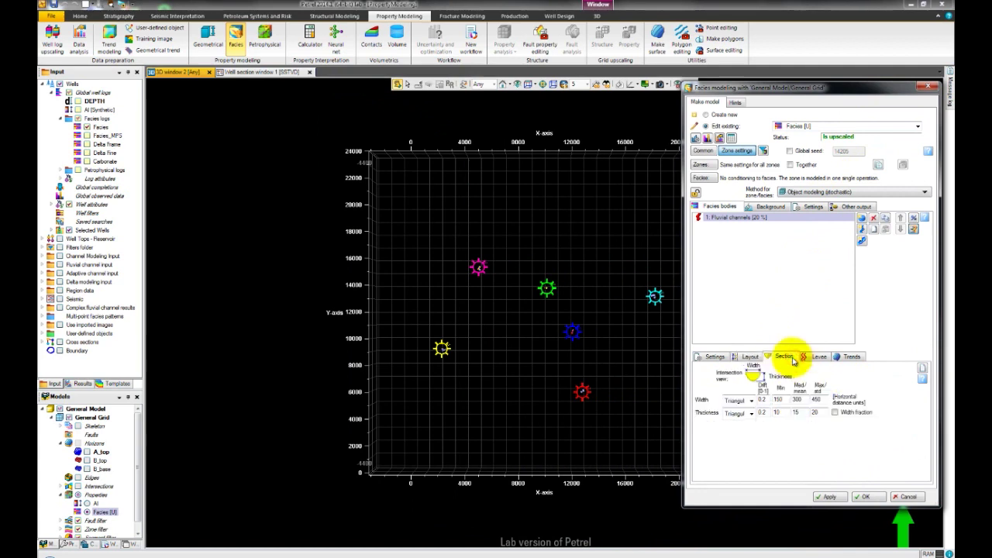
click(818, 357)
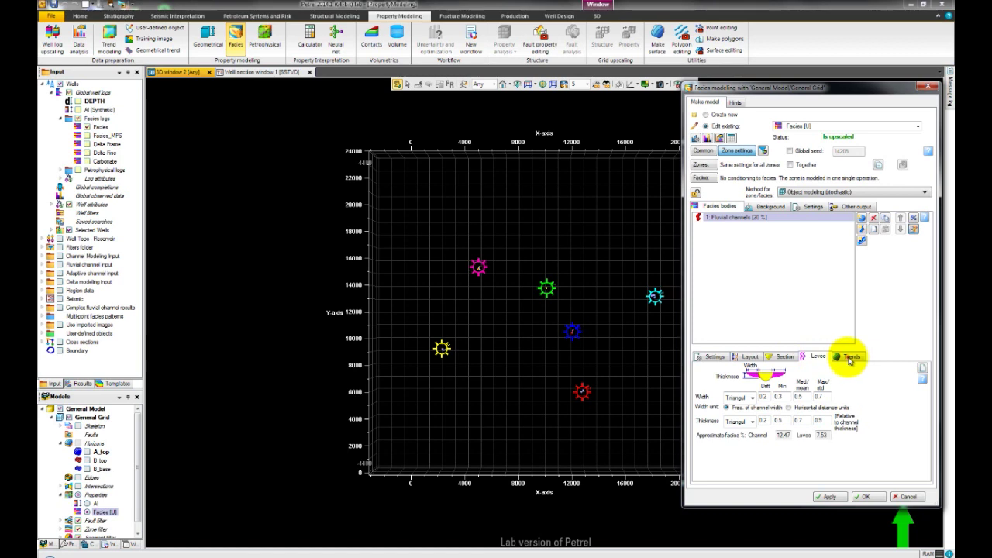
click(850, 358)
click(711, 397)
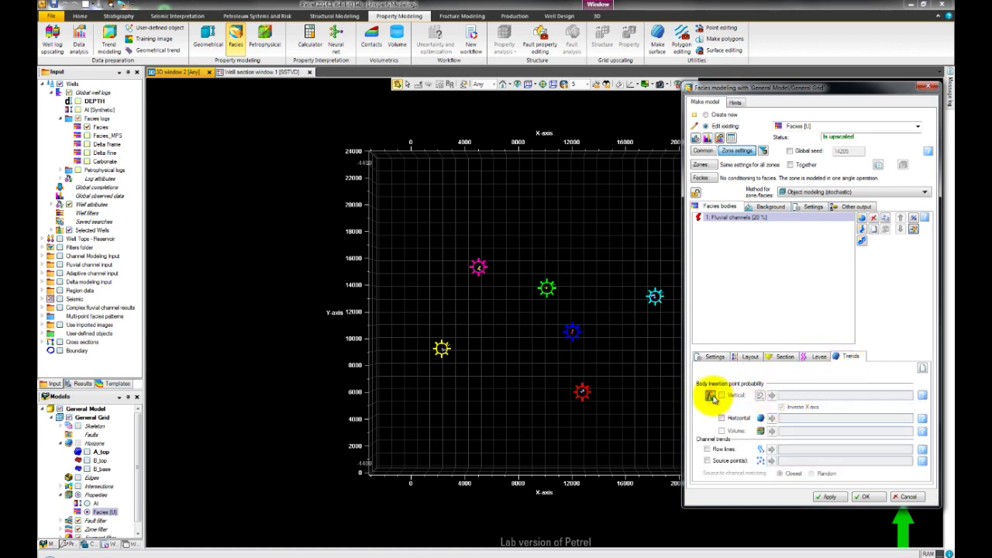
click(827, 496)
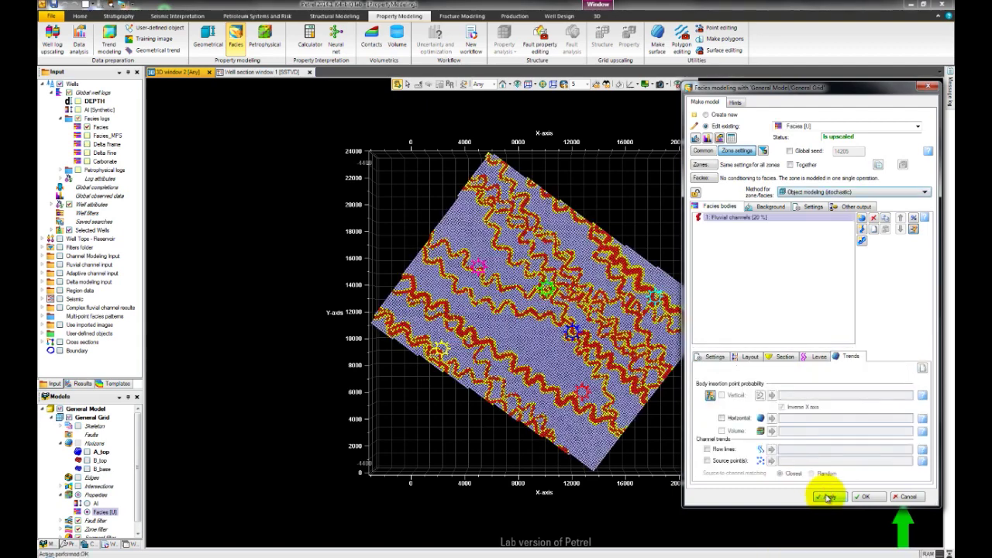
- Bring the whole facies model into view beside the modeling dialog and show the color legend for the Facies property
click(635, 417)
middle_drag(634, 416, 517, 414)
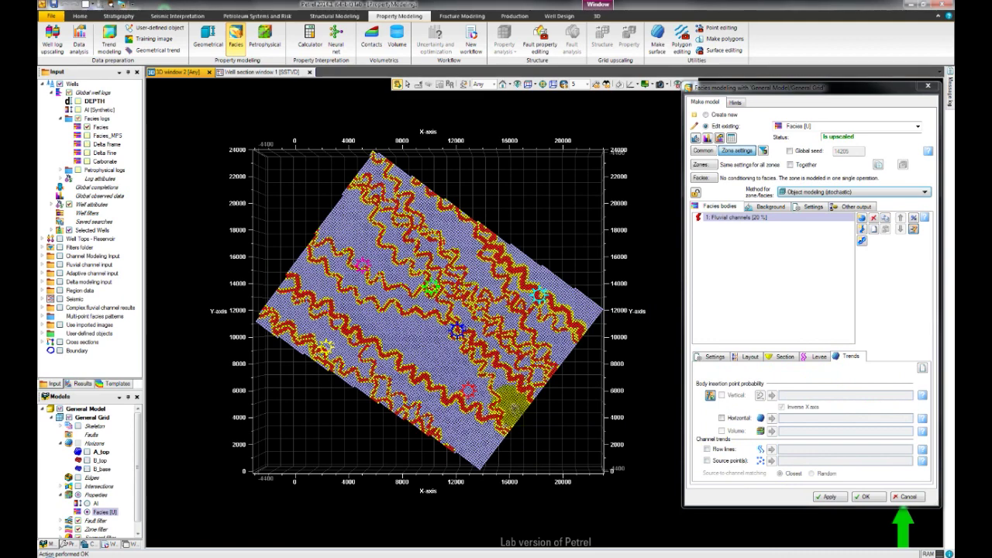
right_click(511, 406)
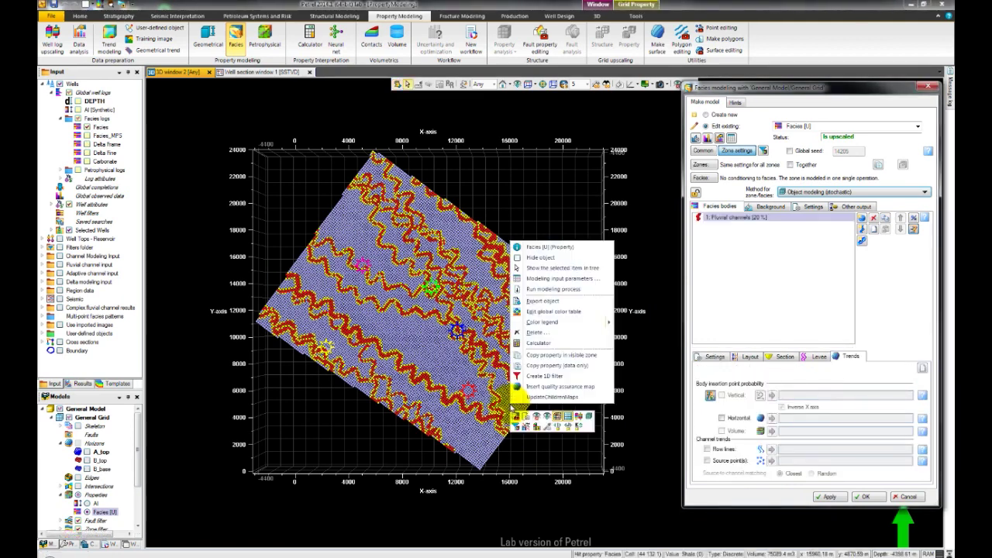
mouse_move(581, 323)
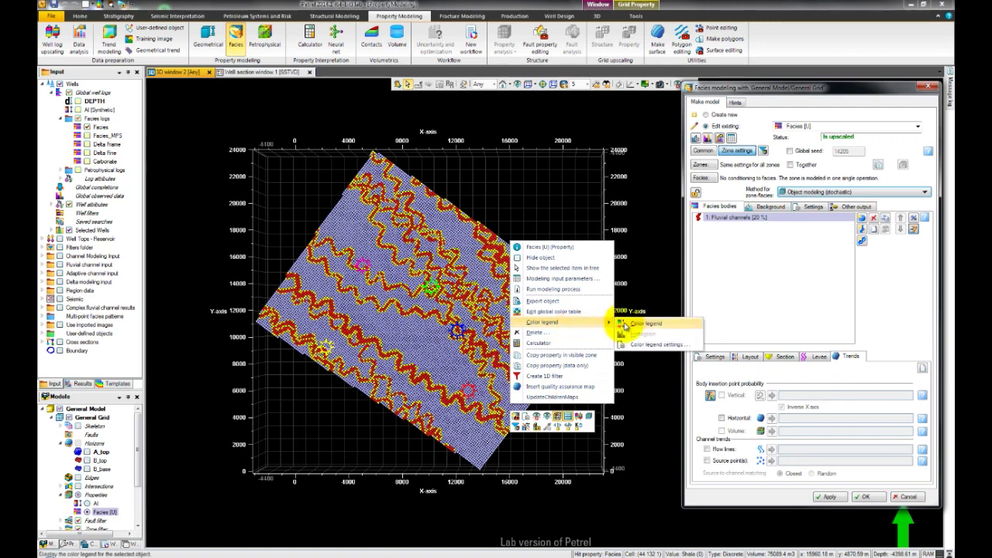
click(645, 324)
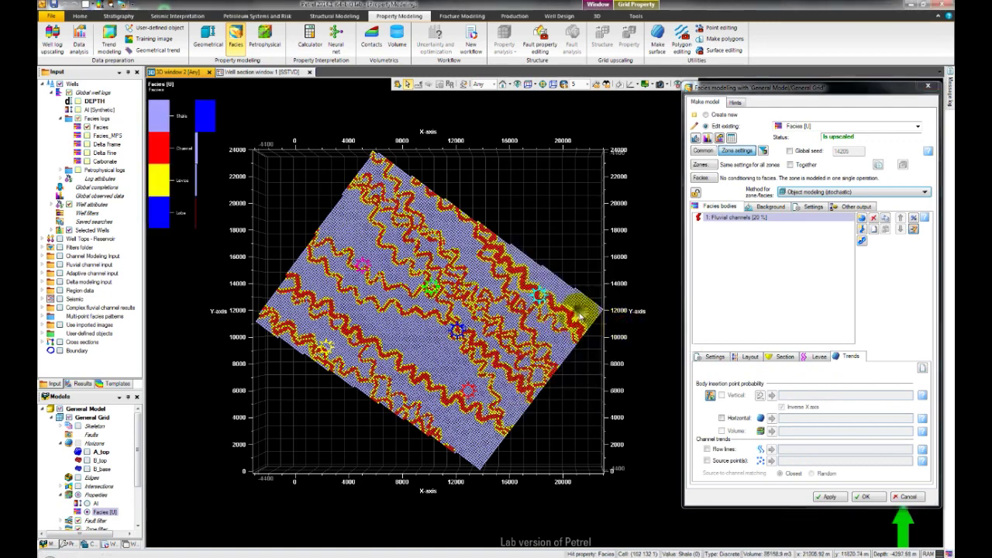
- Open the property player for the modeled facies and the visual filters, placing the filters clear of the modeling dialog
right_click(582, 314)
click(648, 300)
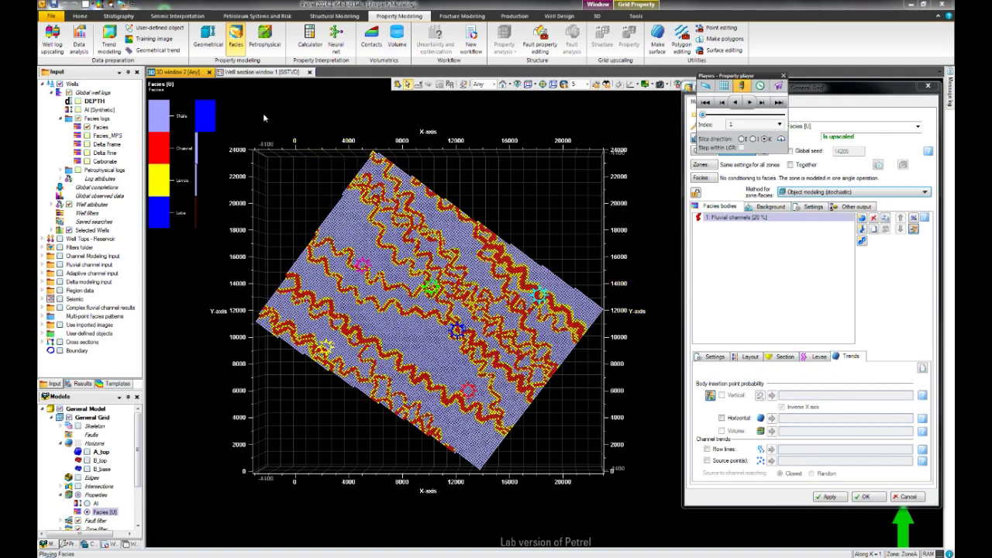
click(80, 16)
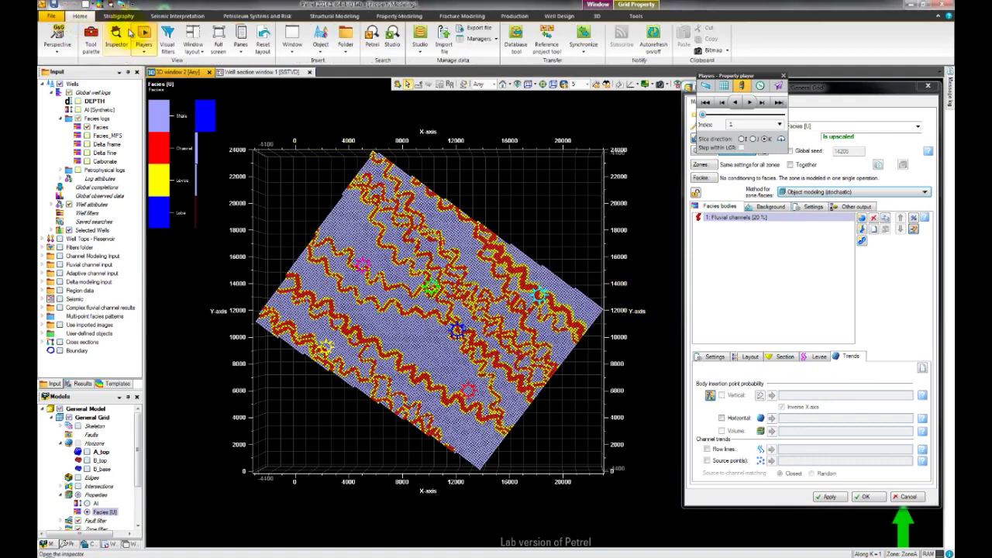
click(166, 36)
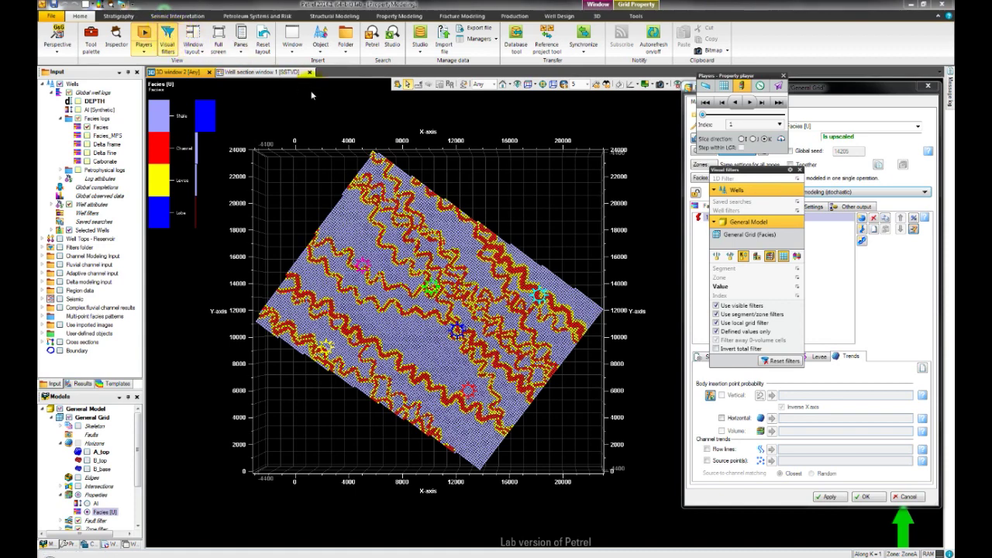
drag(748, 170, 619, 99)
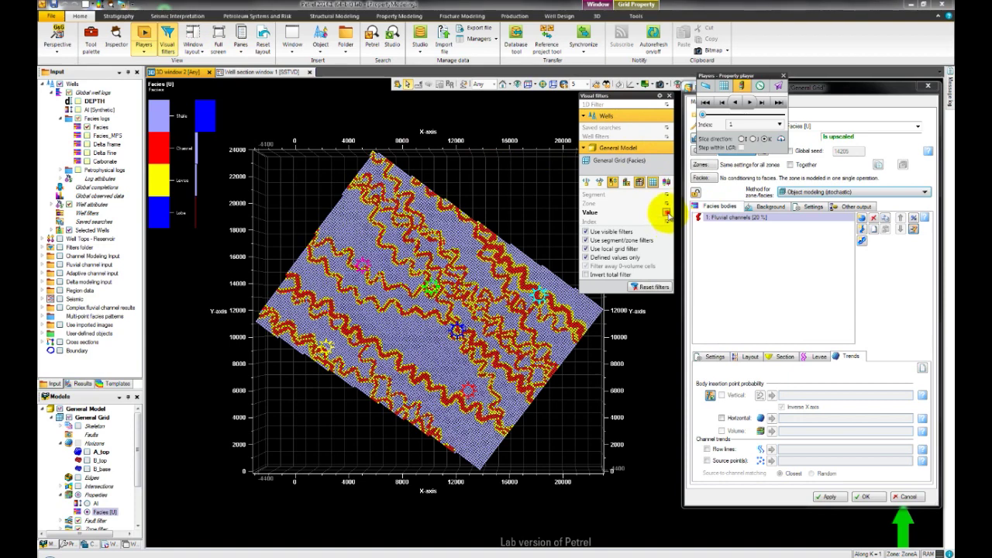
- Apply a value filter on the Facies property that shows only the Channel and Levee facies
click(666, 213)
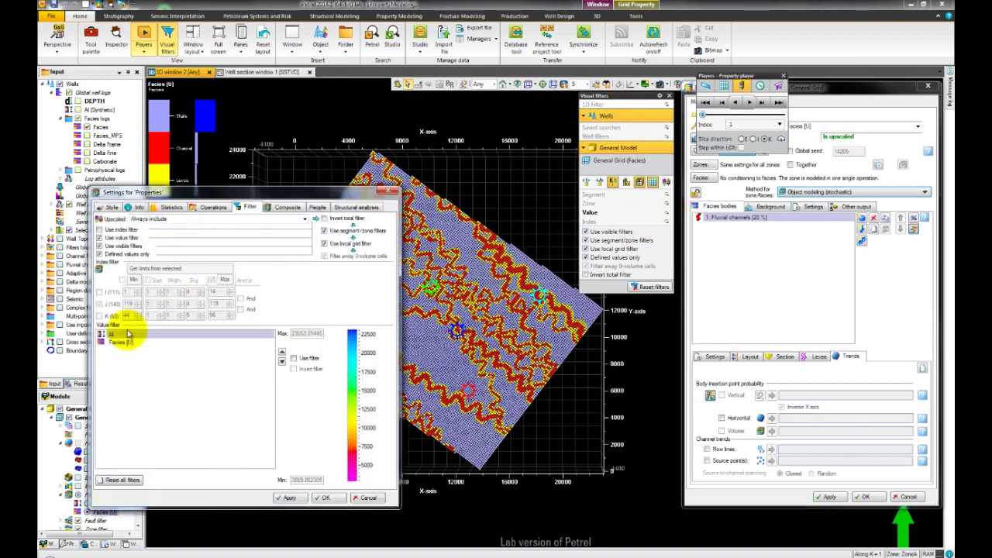
click(120, 342)
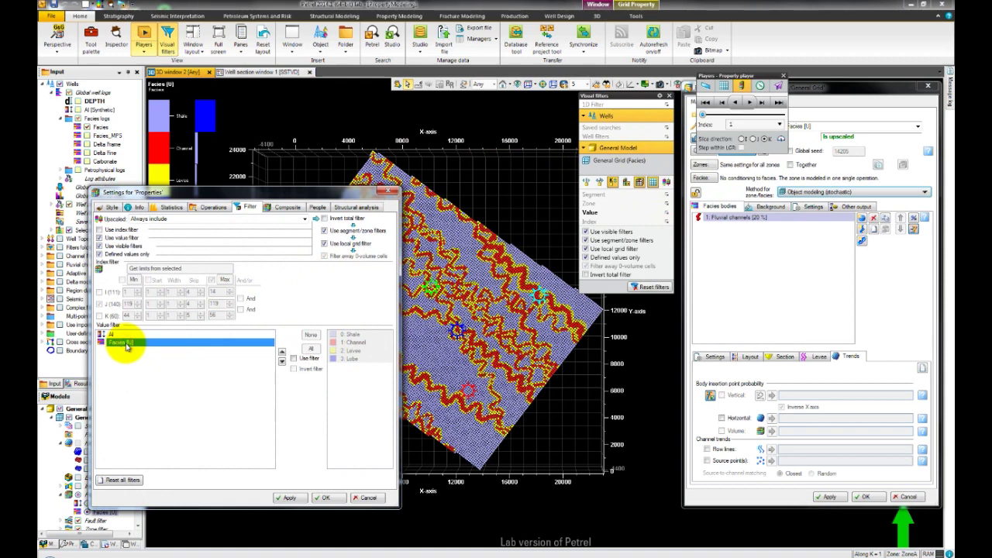
click(311, 358)
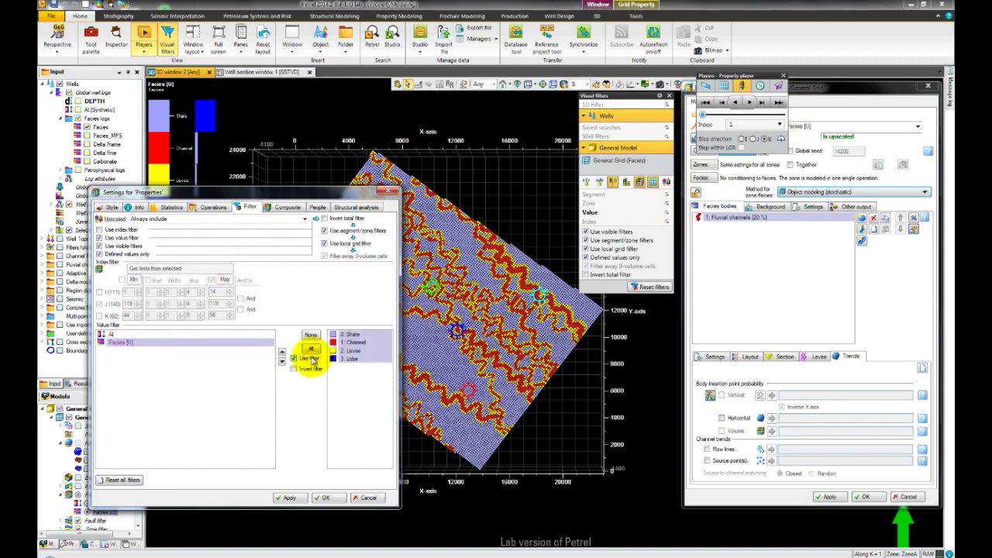
click(361, 346)
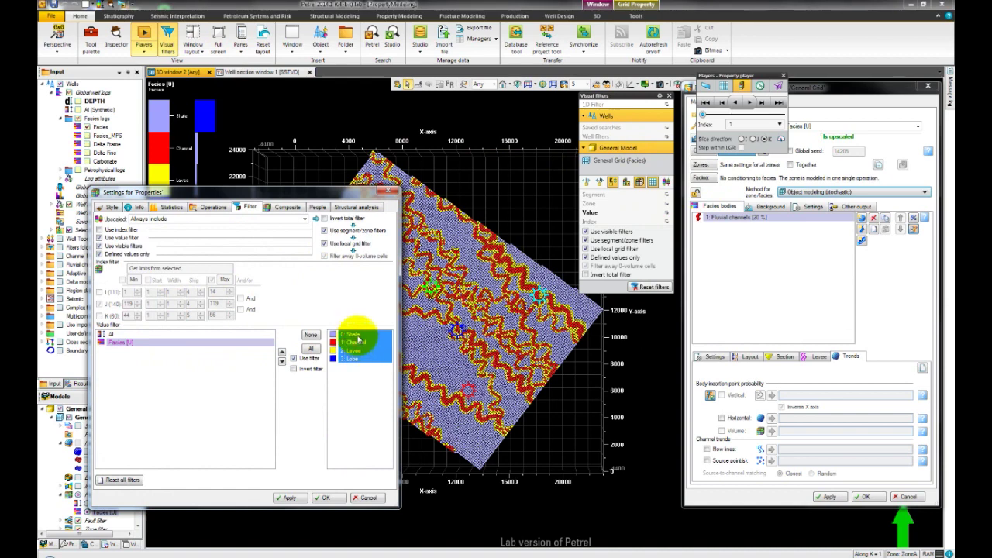
drag(355, 342, 355, 358)
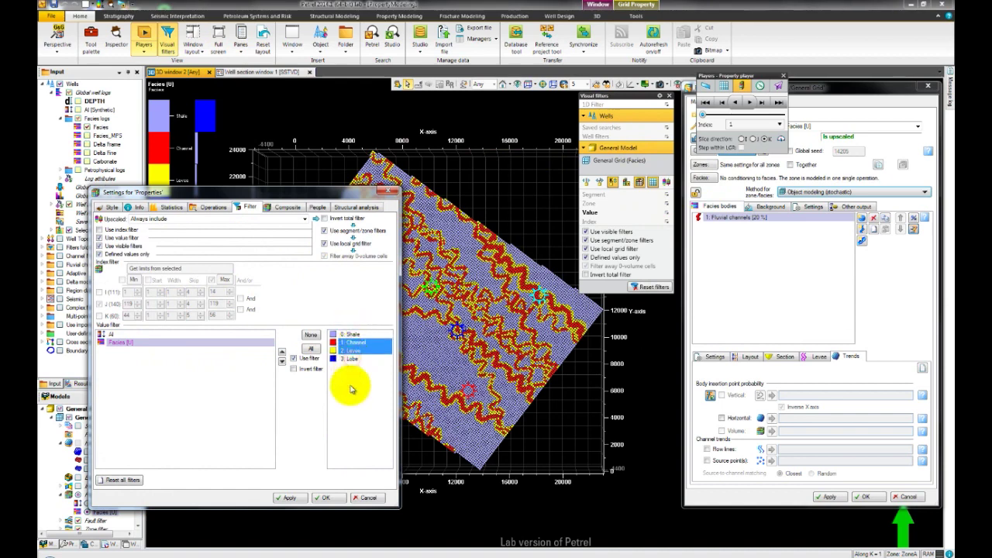
click(297, 498)
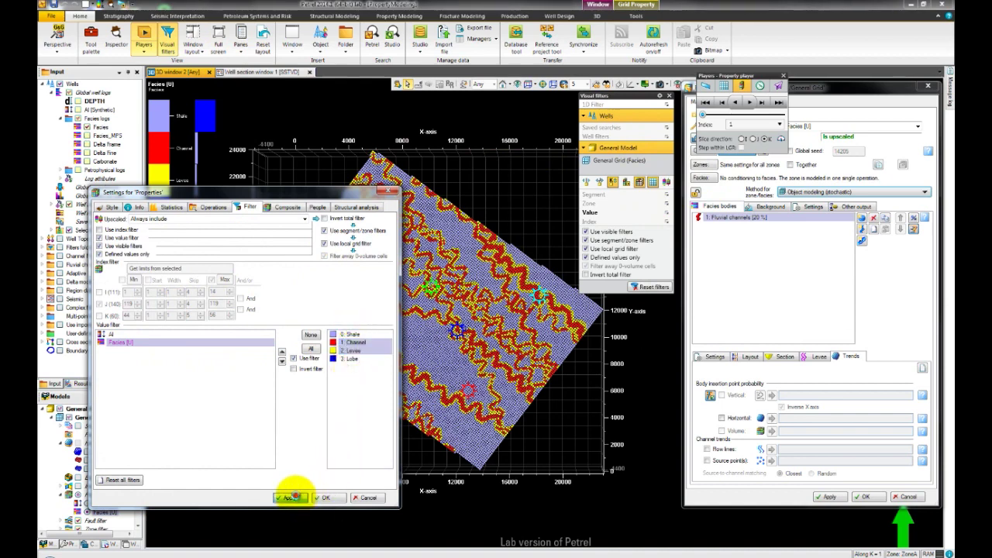
click(356, 496)
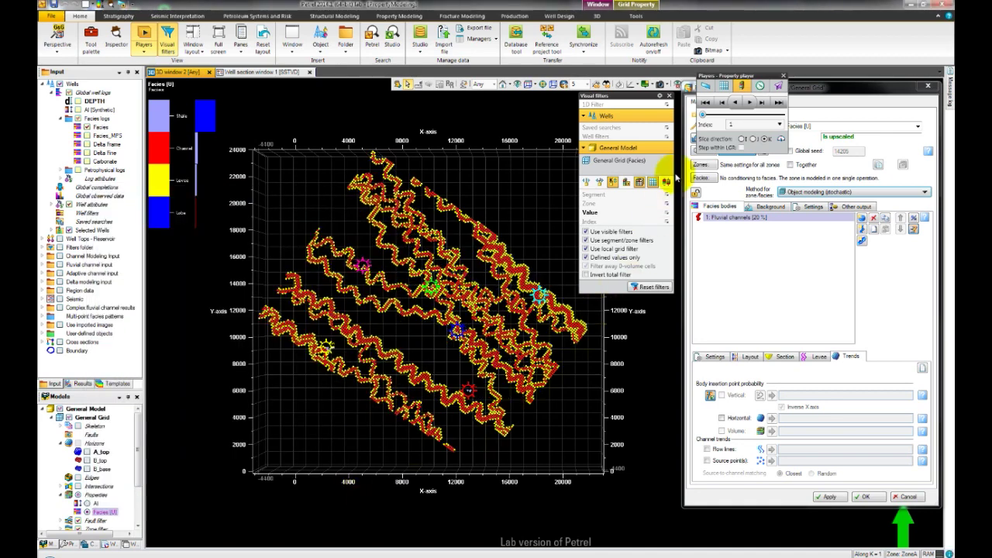
- Examine the filtered channels layer by layer in the K direction, go to layer index 45, and reset the filters
drag(703, 115, 730, 126)
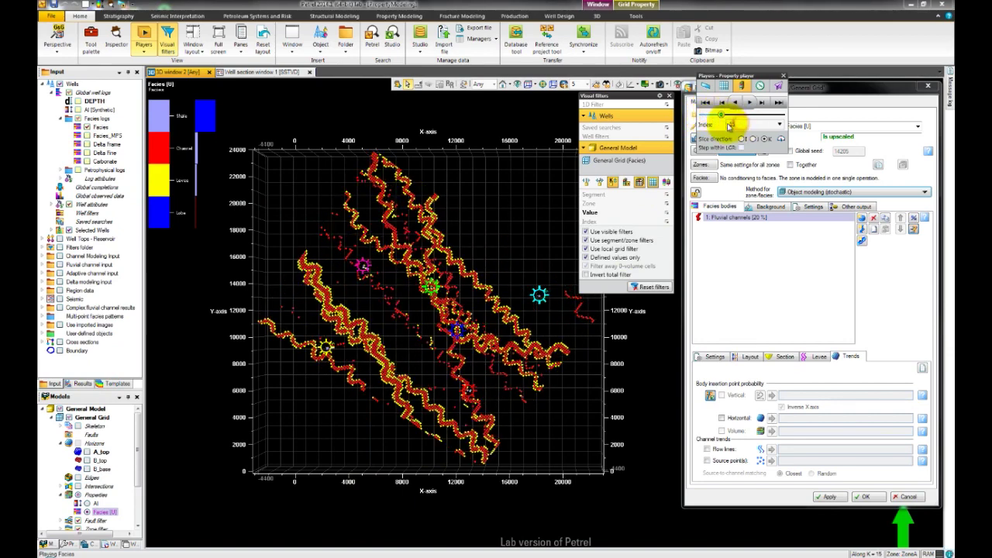
text(45)
key(Return)
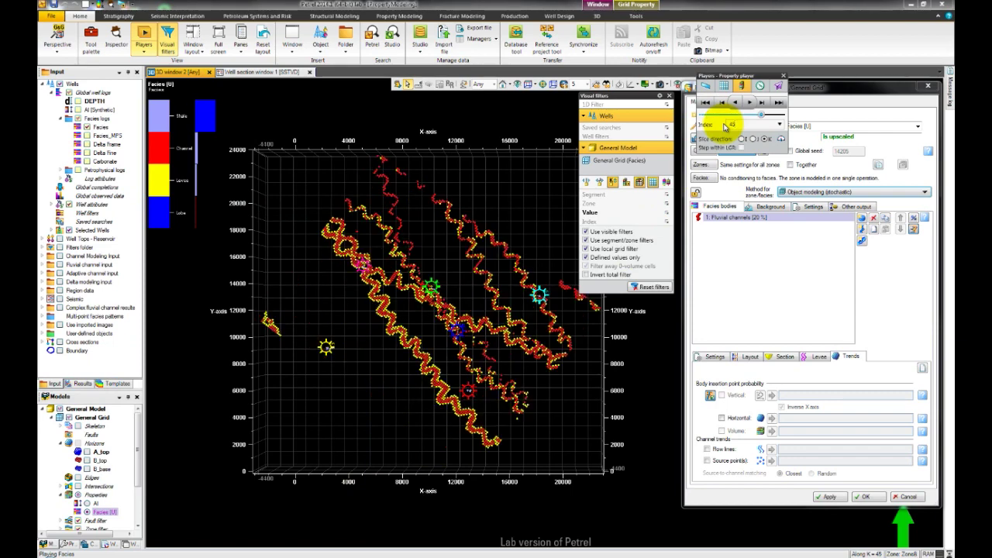
click(666, 288)
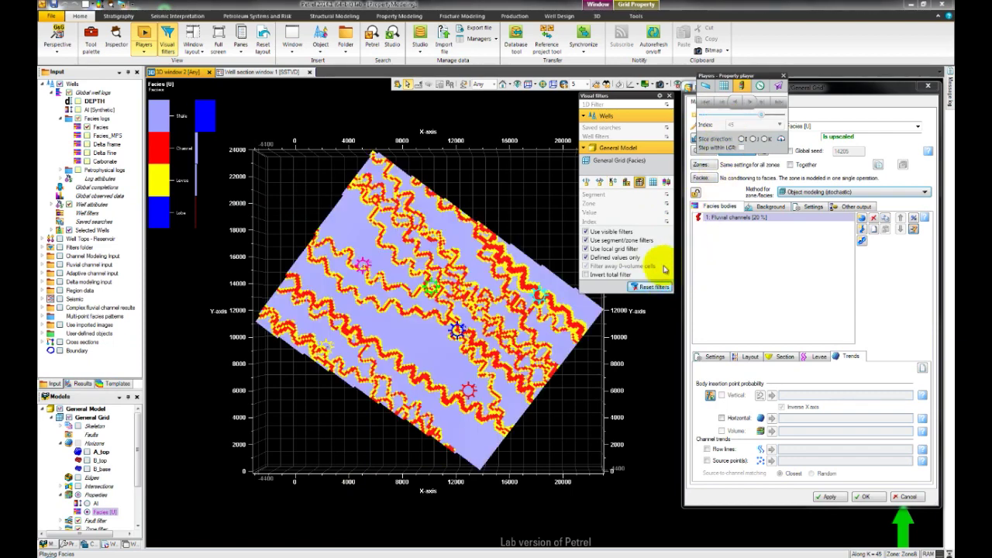
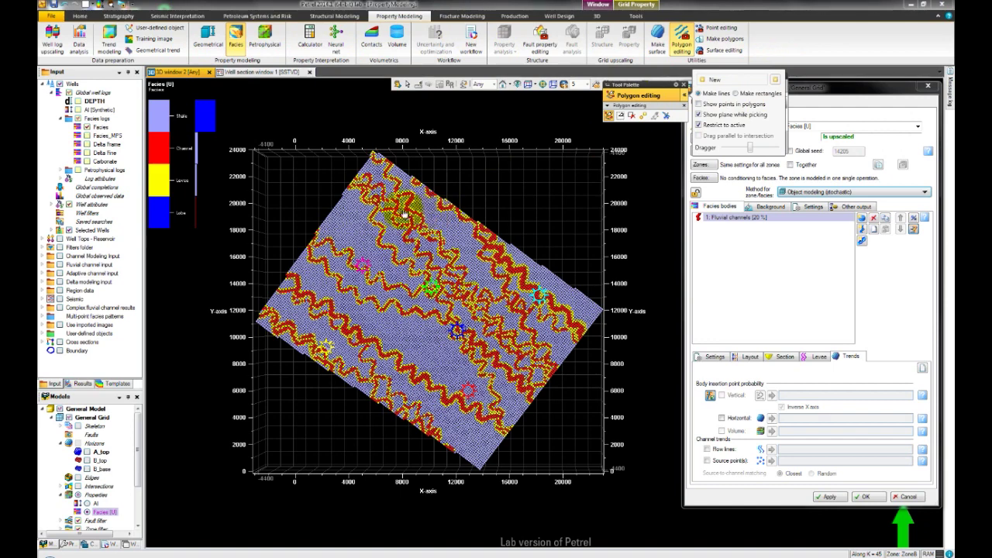
- Display the AI property and draw a closed polygon around the broad diagonal belt of magenta AI values
click(88, 504)
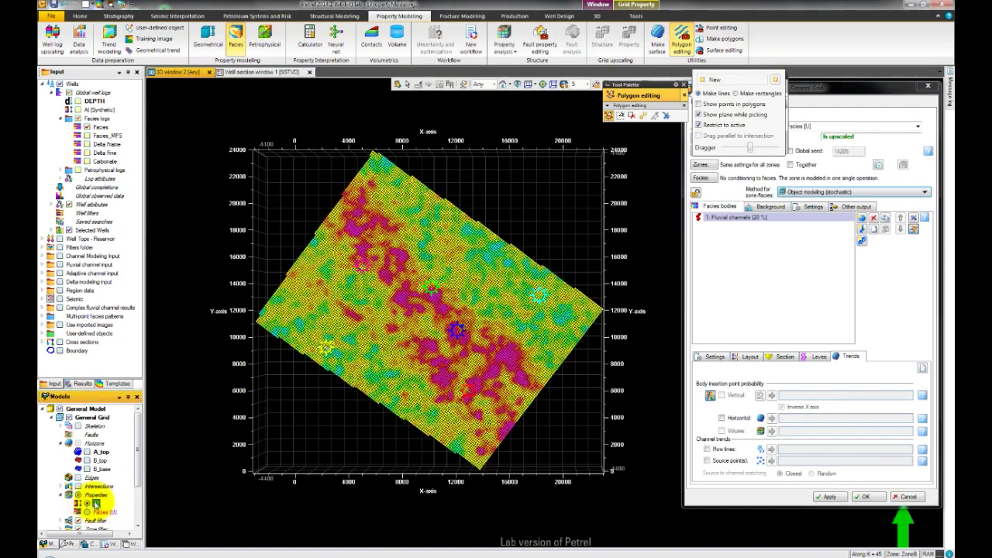
click(334, 221)
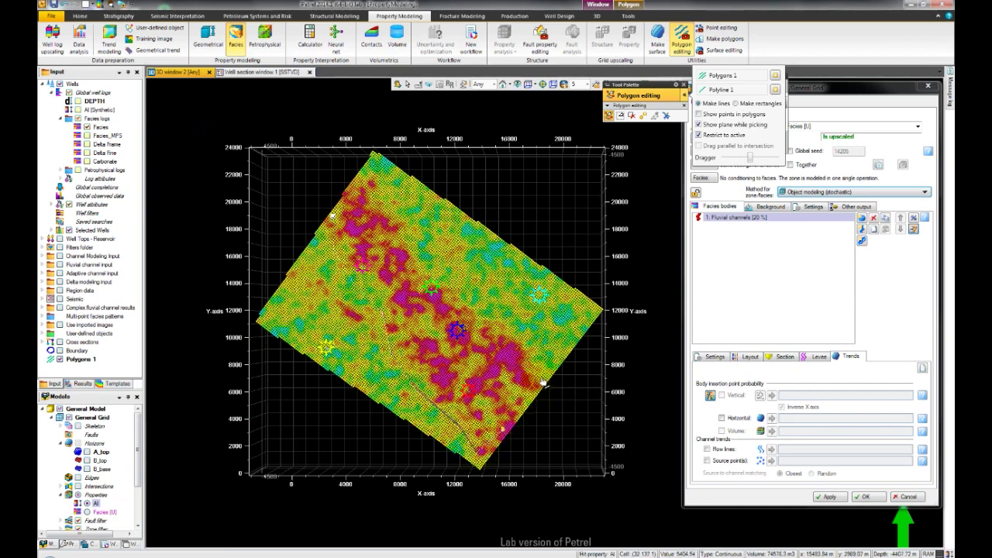
click(468, 290)
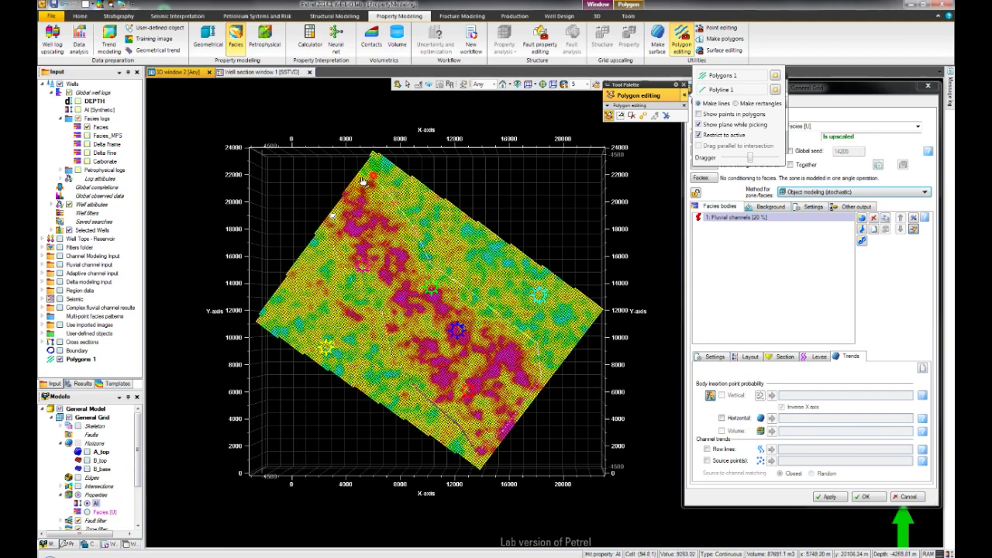
right_click(334, 221)
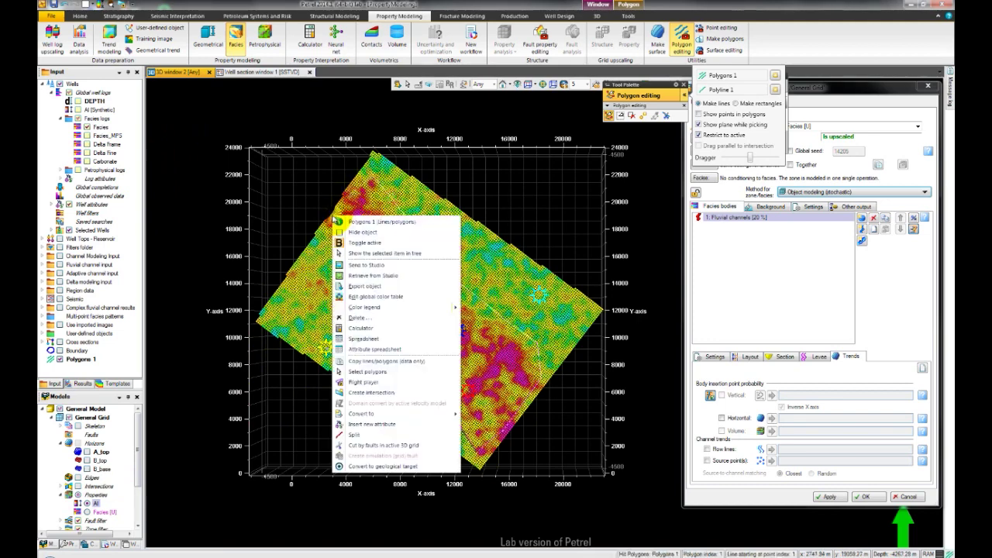
click(333, 221)
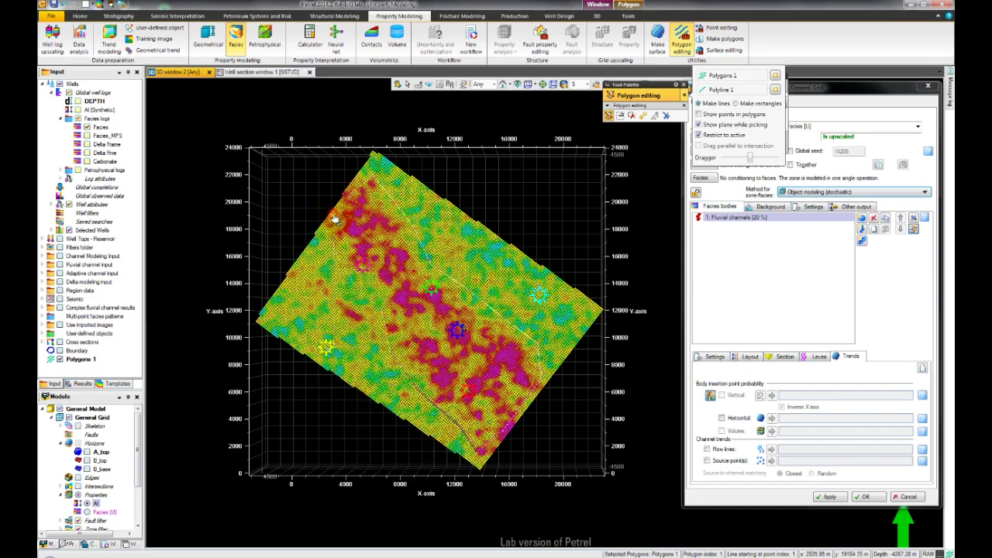
right_click(334, 221)
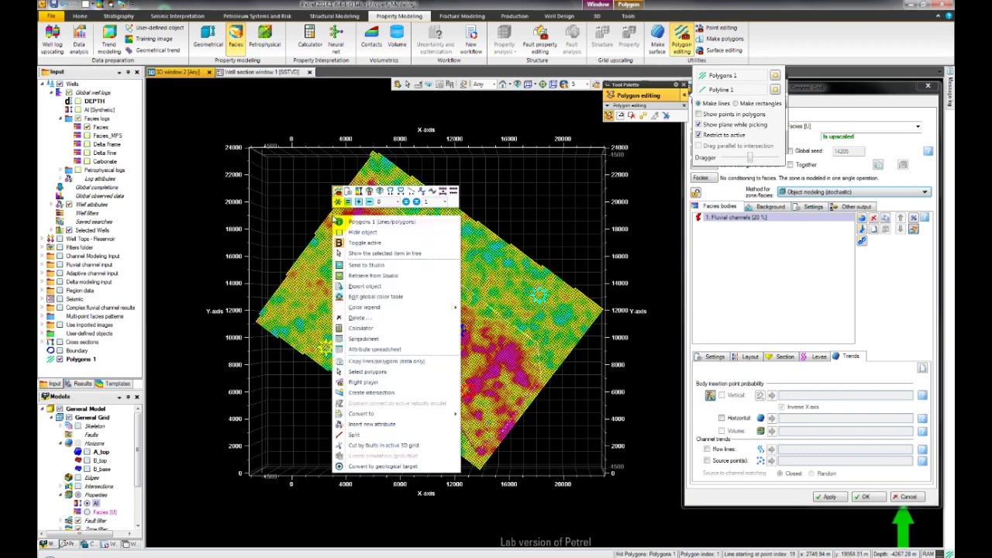
click(392, 191)
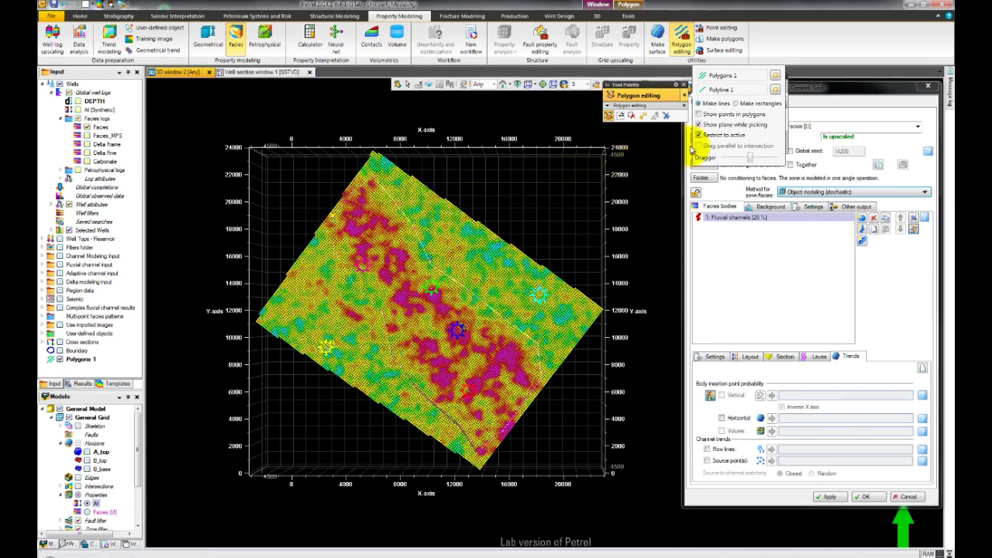
- Turn off the picking plane and draw a second closed polygon around the core of the AI belt, inside the first
click(699, 124)
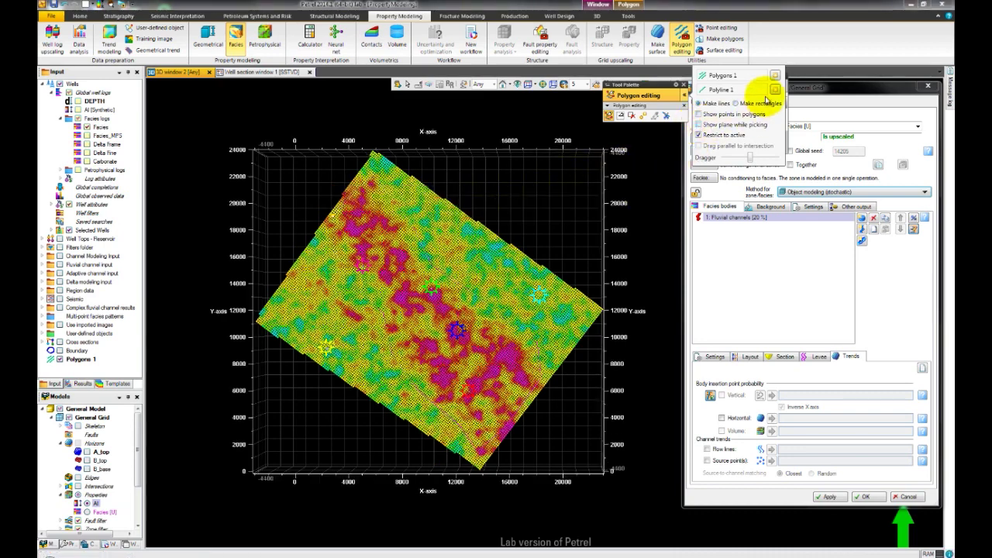
click(775, 92)
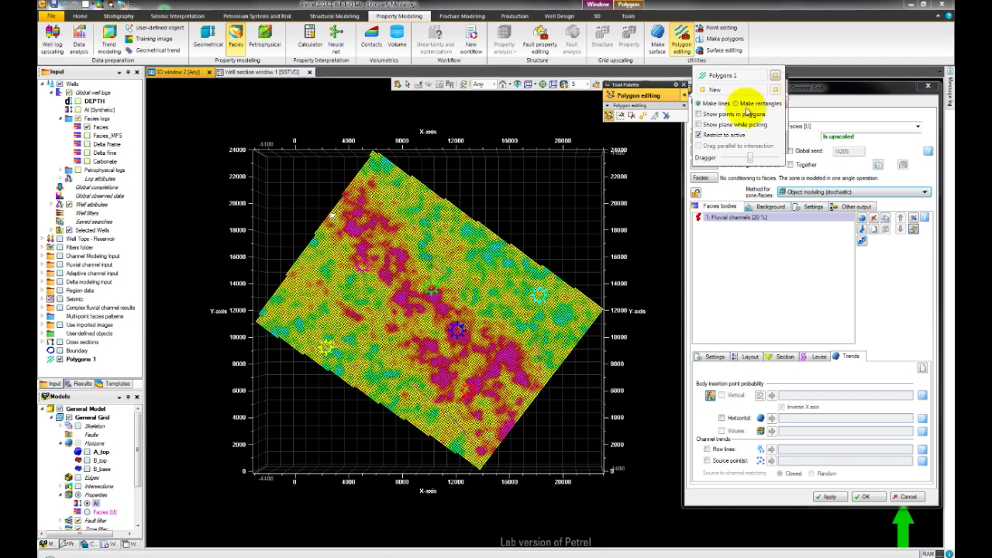
click(361, 221)
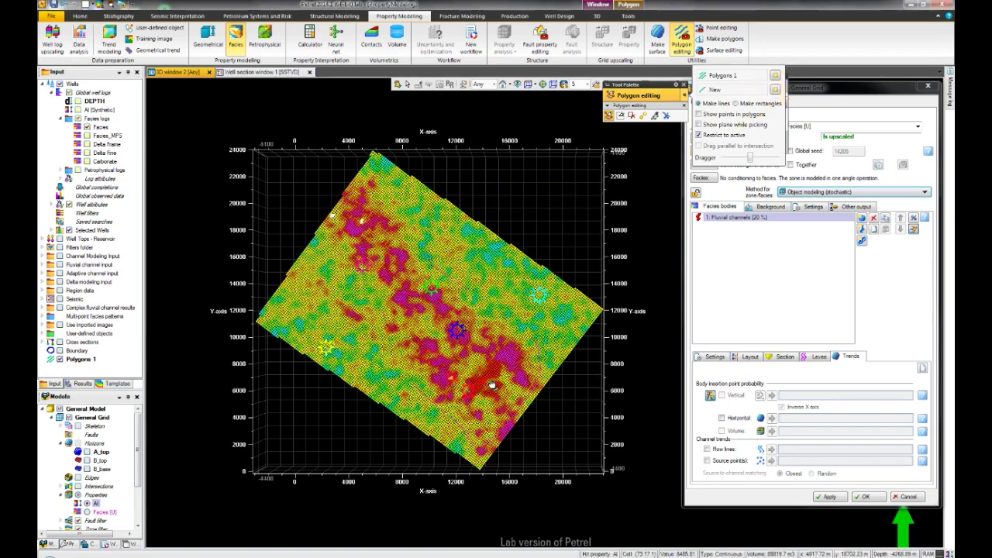
click(439, 306)
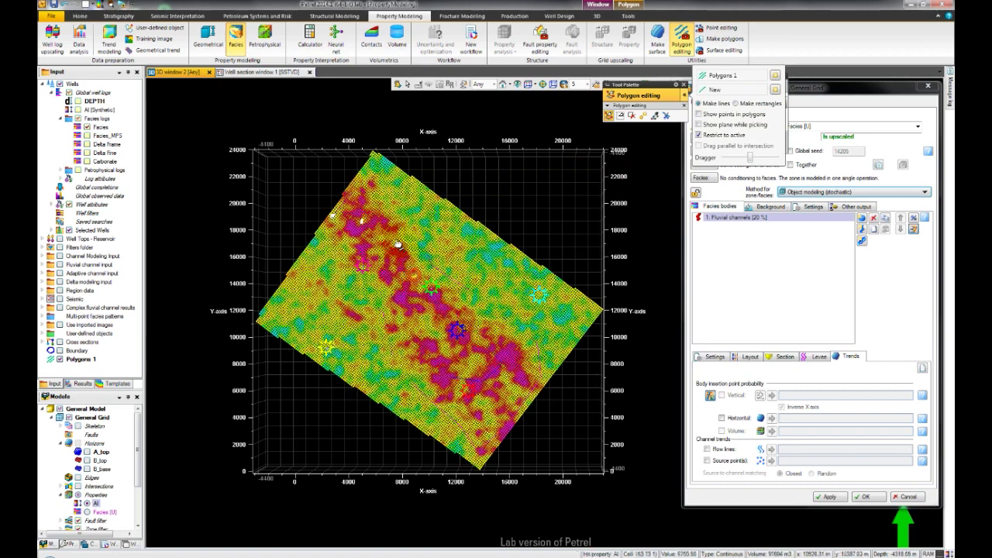
right_click(362, 222)
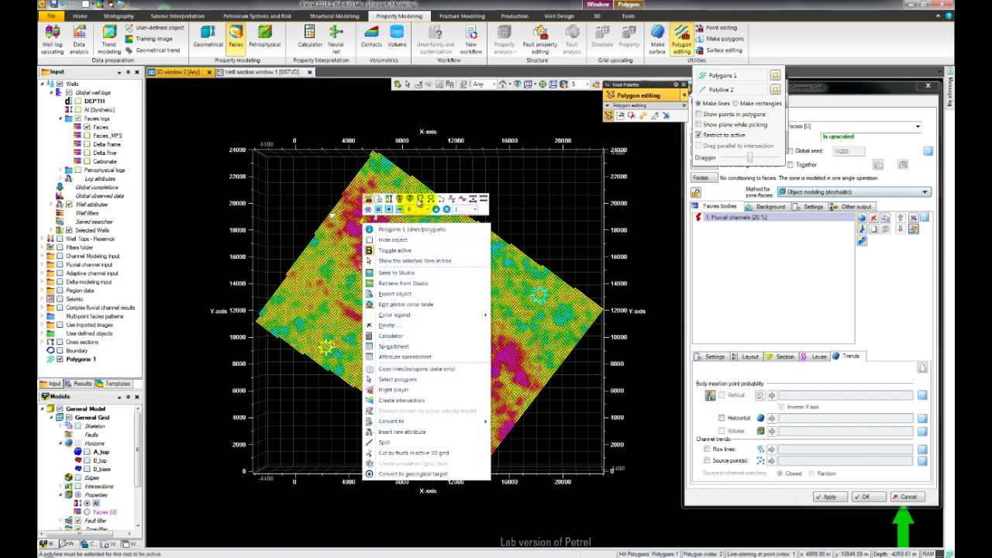
click(424, 201)
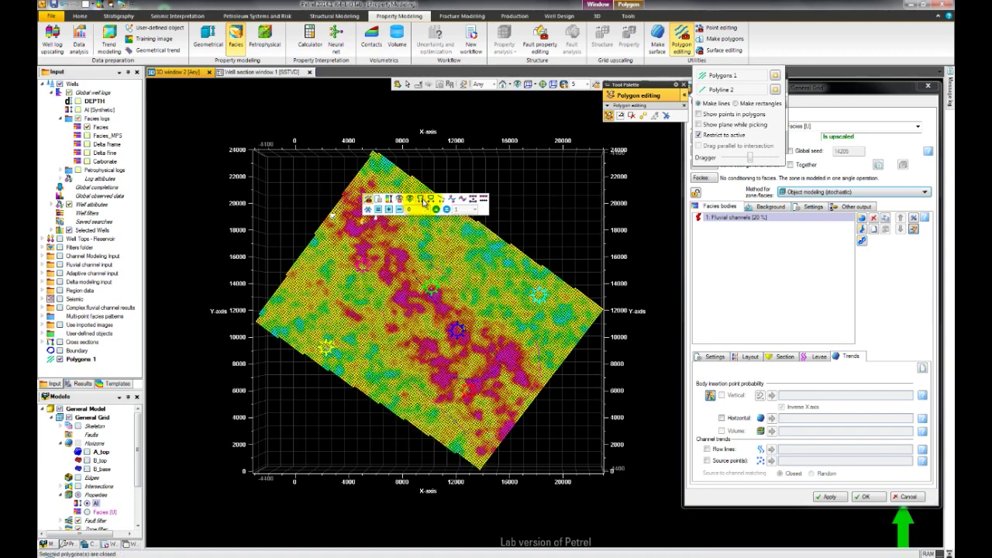
- Leave polygon editing and hide the AI property so that the polygons and wells can be seen
key(Escape)
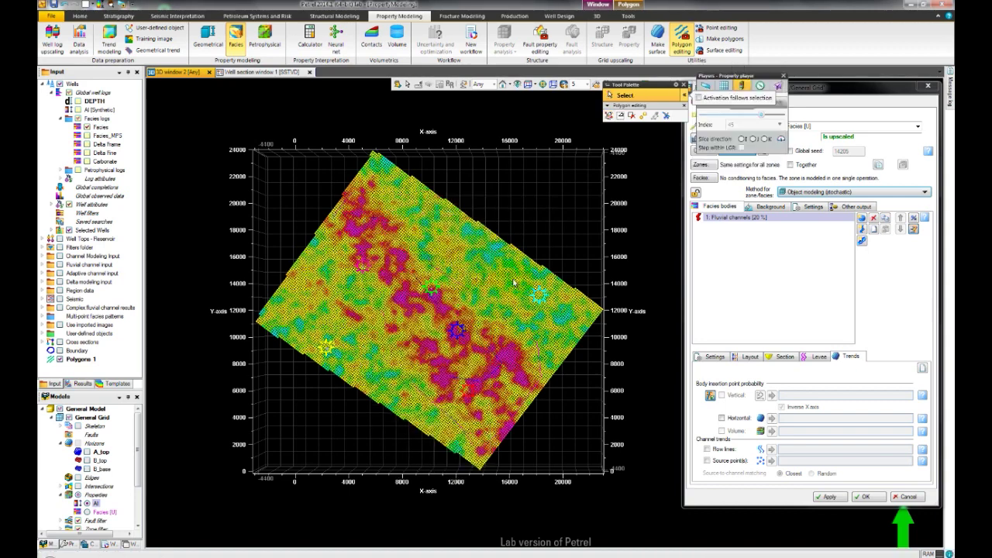
right_click(513, 282)
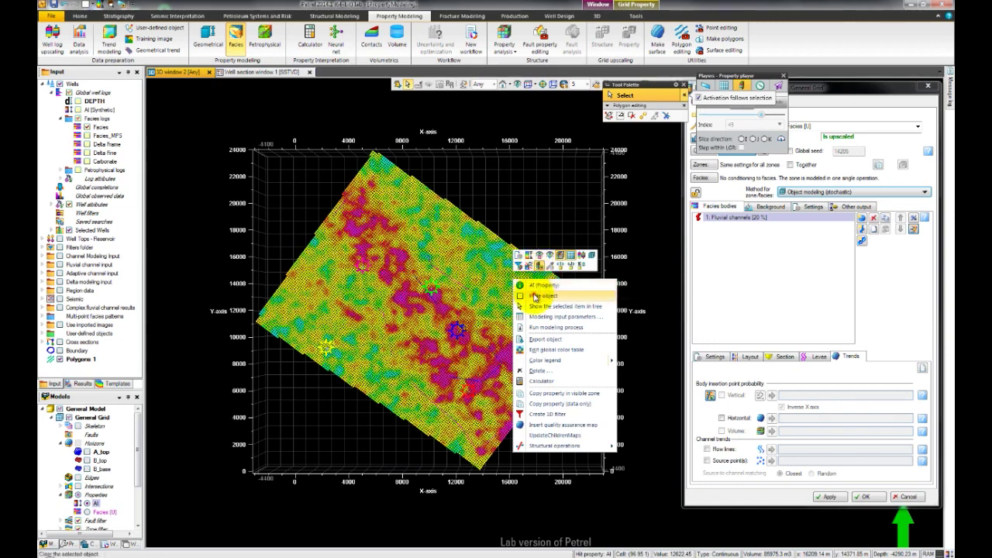
click(535, 296)
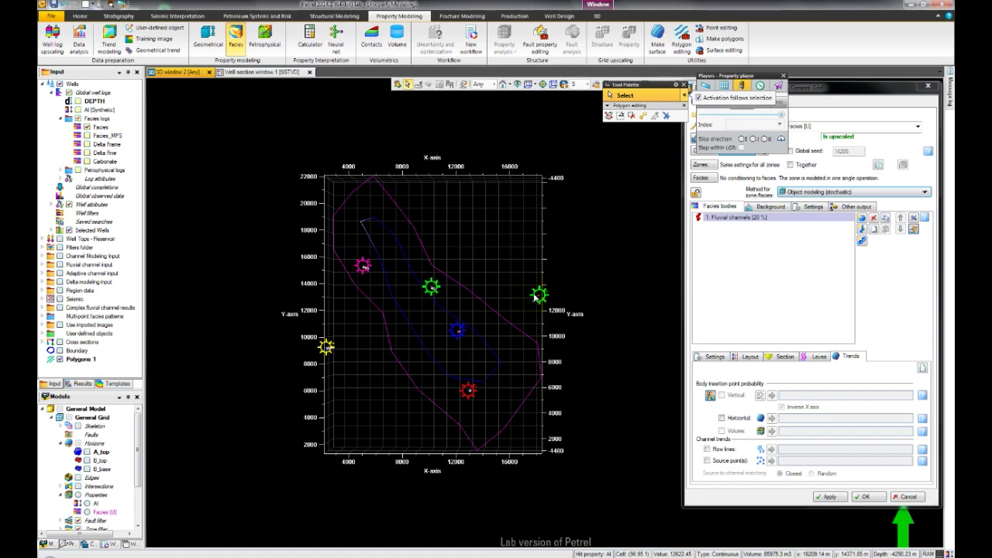
- Assign a Z value of 0.5 to all points of the outer polygon
click(500, 318)
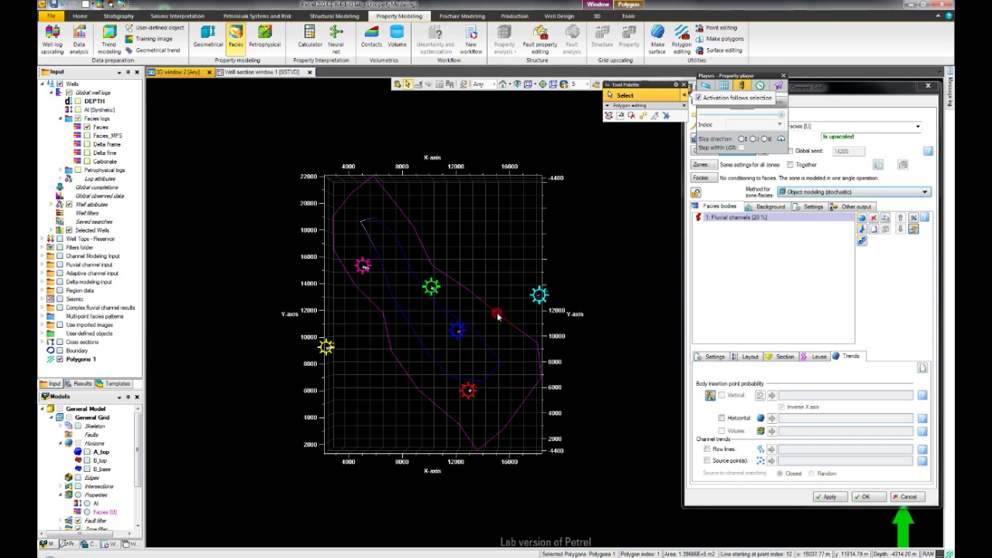
click(609, 115)
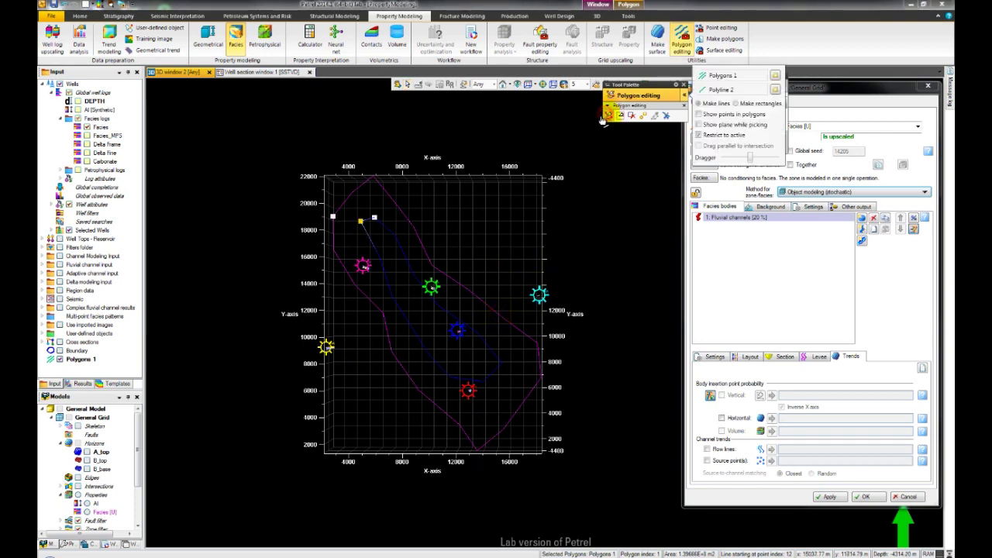
right_click(463, 290)
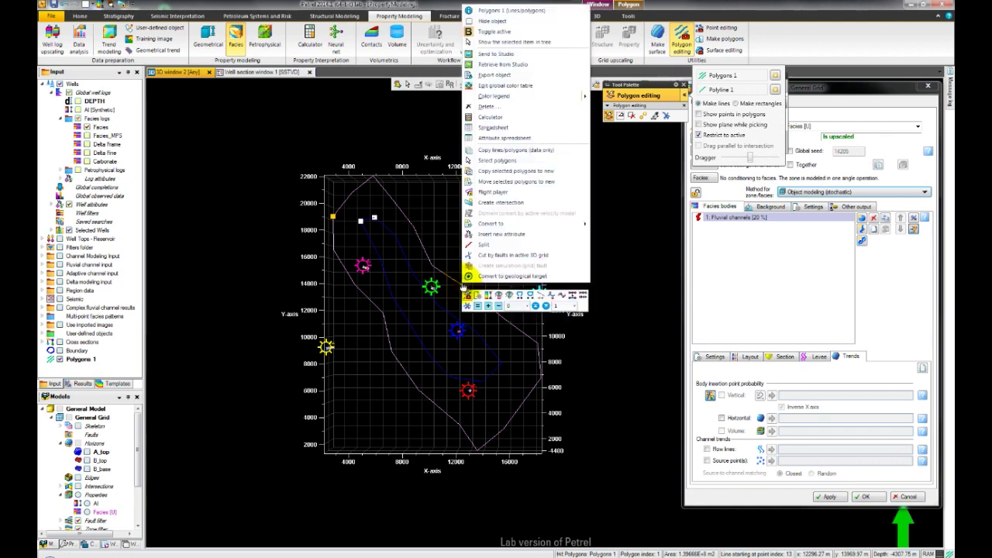
click(516, 304)
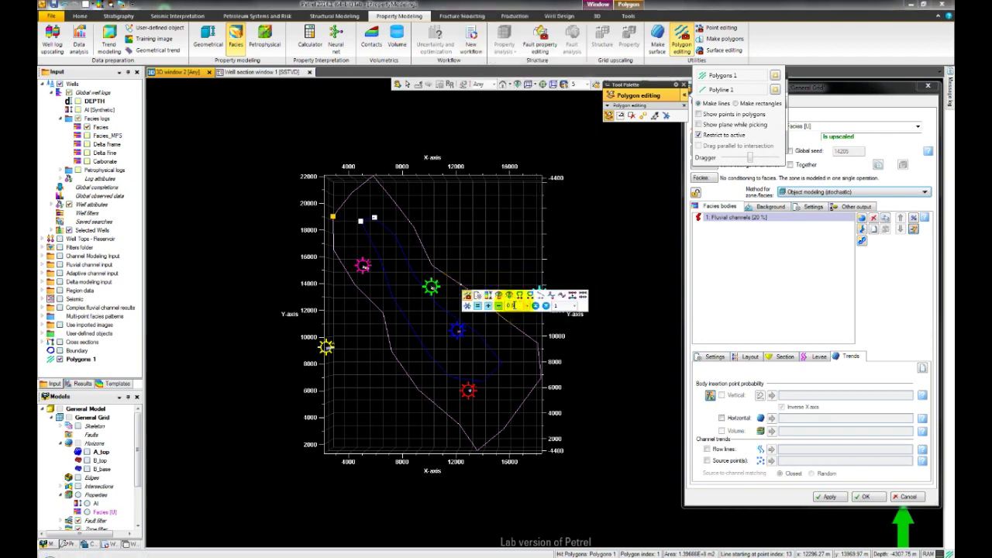
click(478, 306)
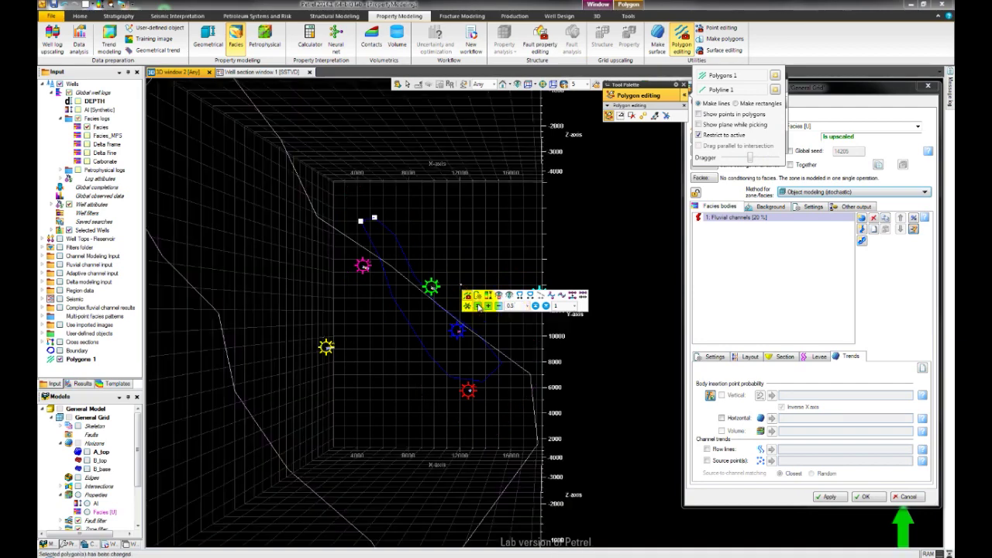
- Assign a Z value of 0.75 to all points of the inner polygon
click(418, 342)
right_click(419, 343)
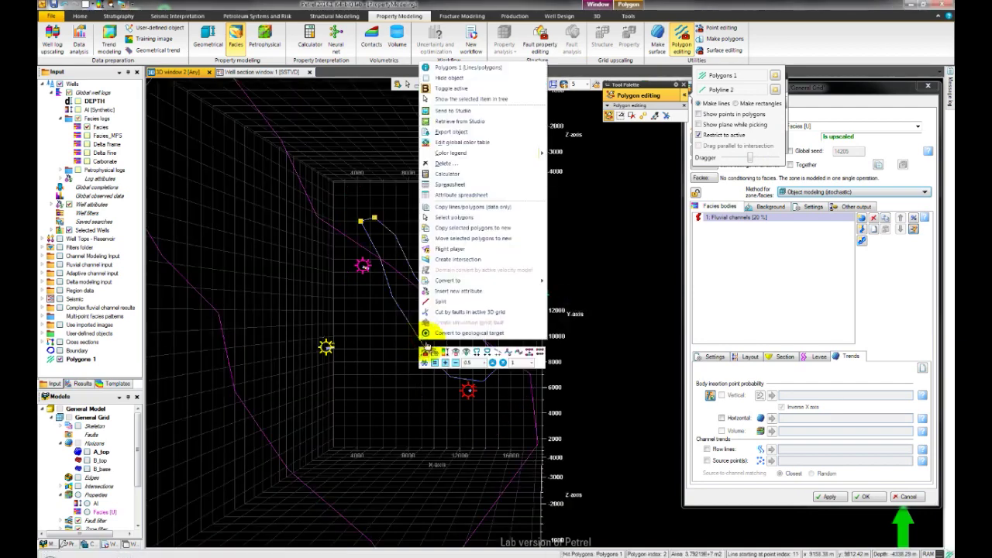
click(478, 362)
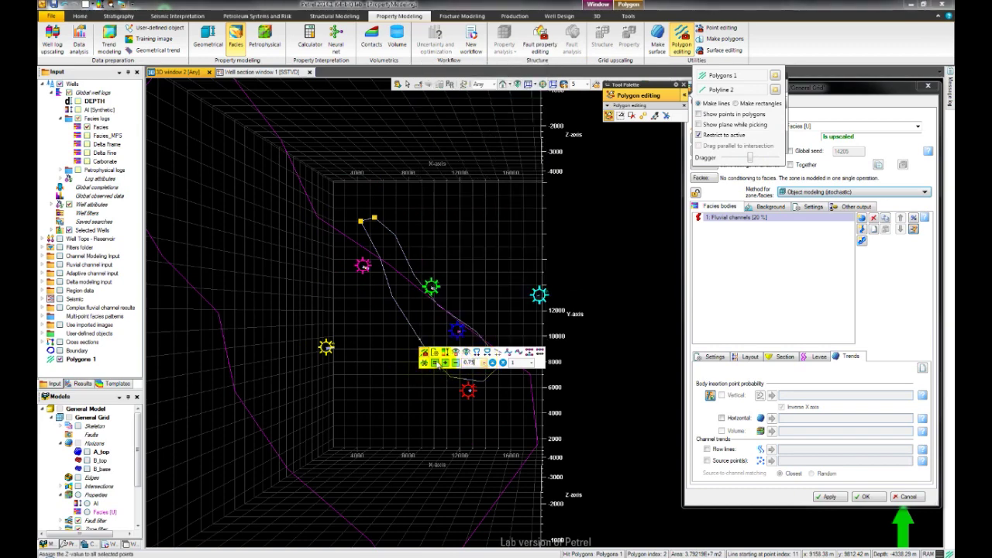
click(437, 363)
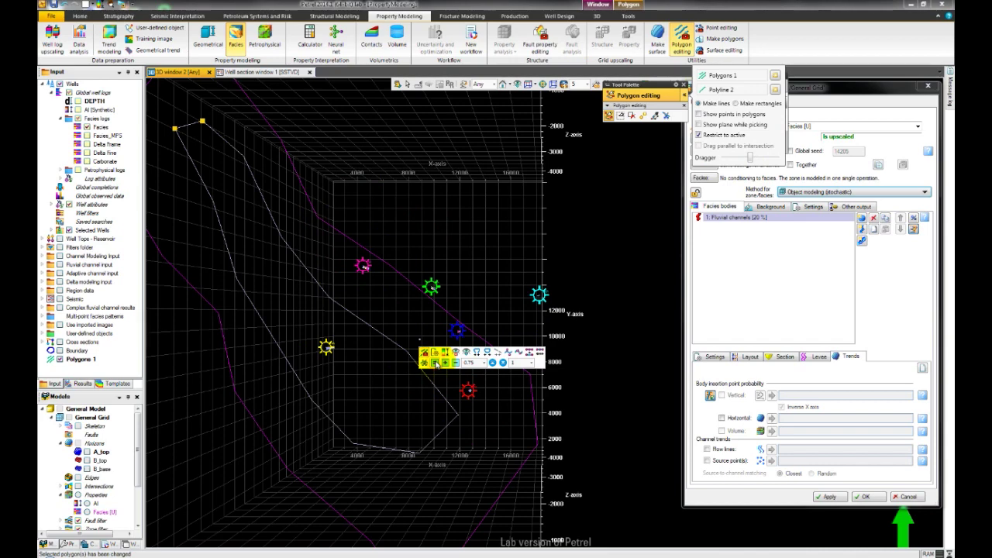
- Set up a new surface named TrendAI with Polygons 1 as main input and Boundary as its boundary, keeping the dialog settings
click(658, 37)
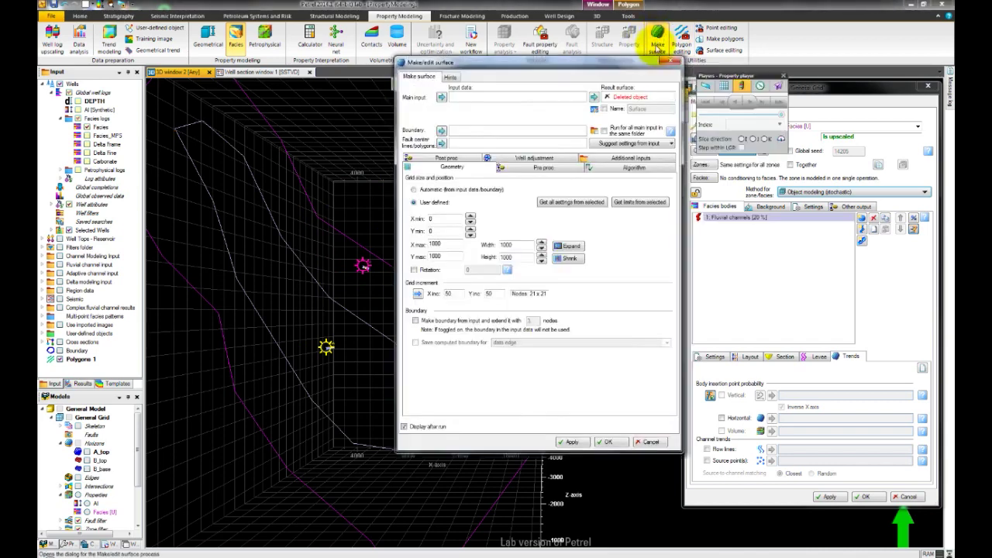
click(441, 97)
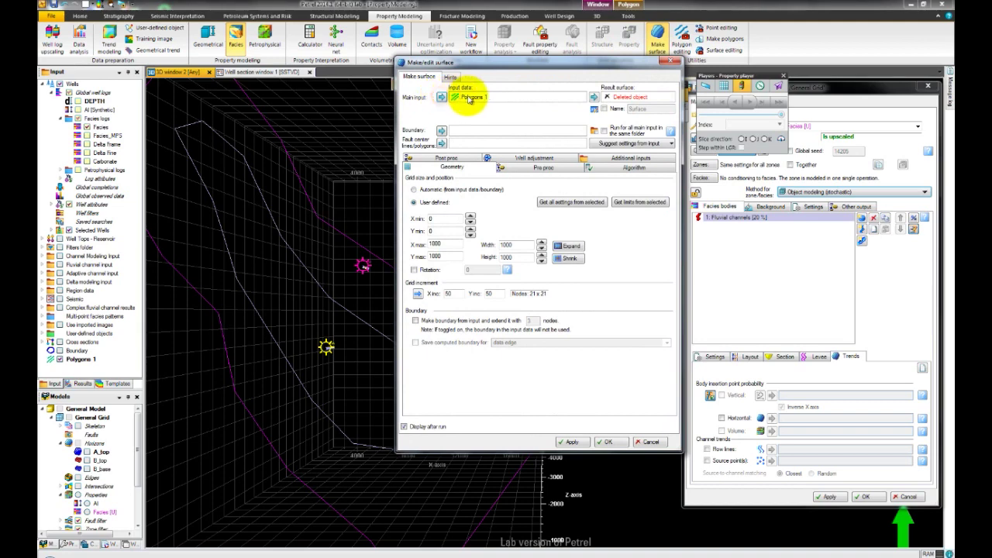
click(648, 98)
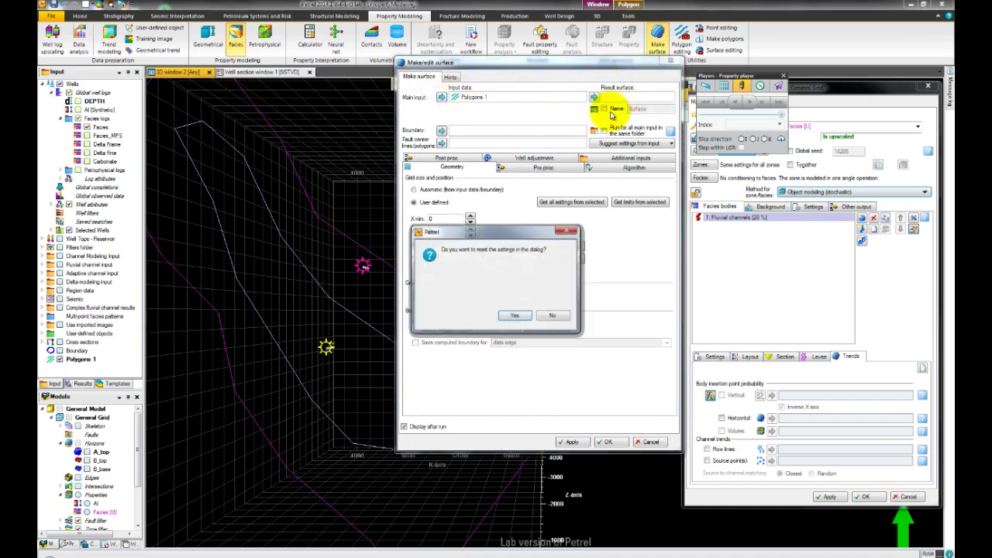
click(550, 318)
click(604, 108)
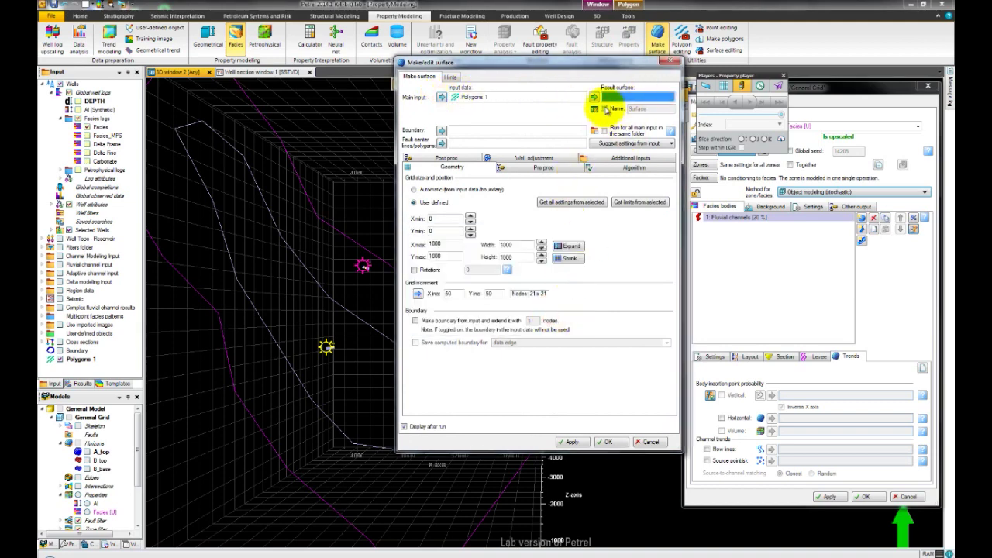
double_click(650, 110)
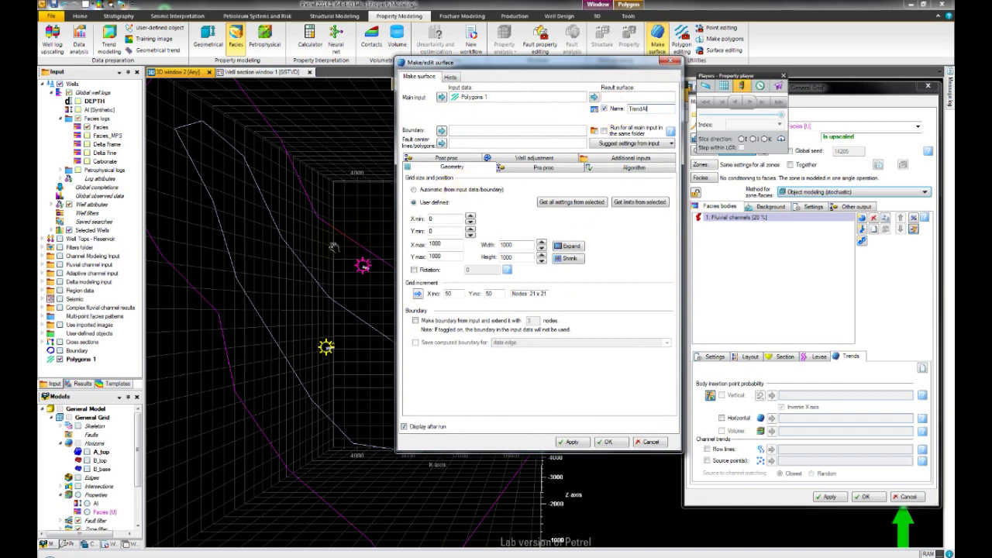
click(77, 350)
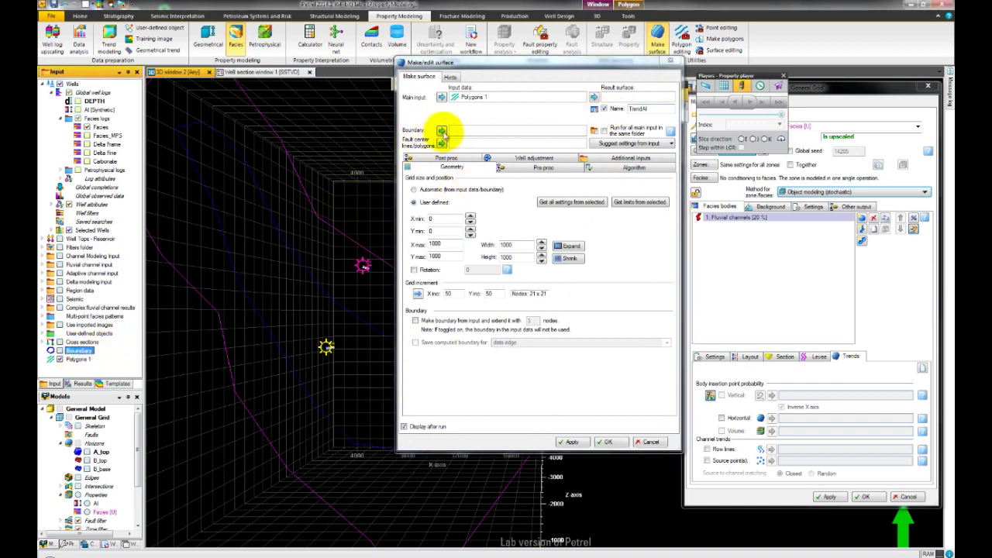
click(441, 131)
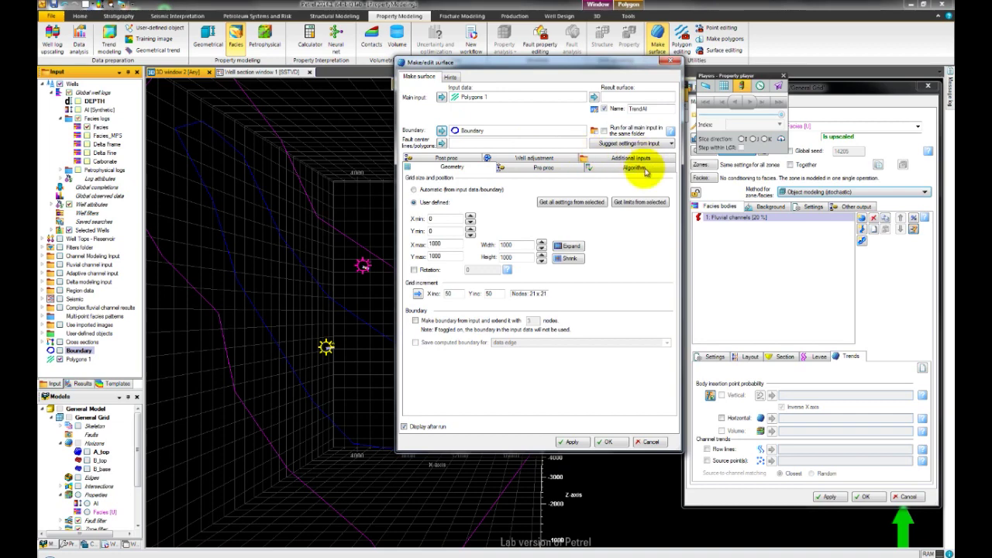
- Limit the convergent interpolation's Z values to a maximum of 1 and a minimum of 0, and generate the surface
click(636, 169)
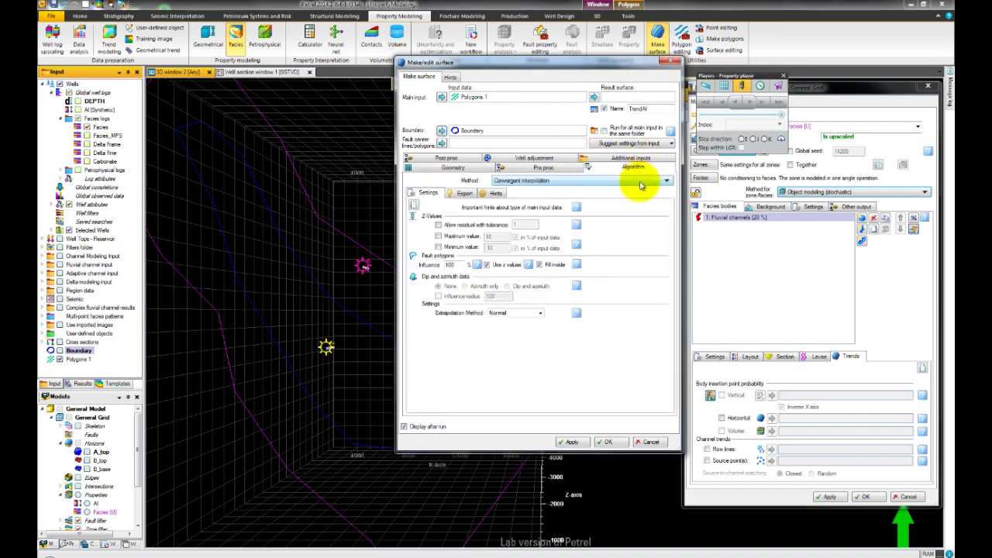
click(438, 236)
click(438, 246)
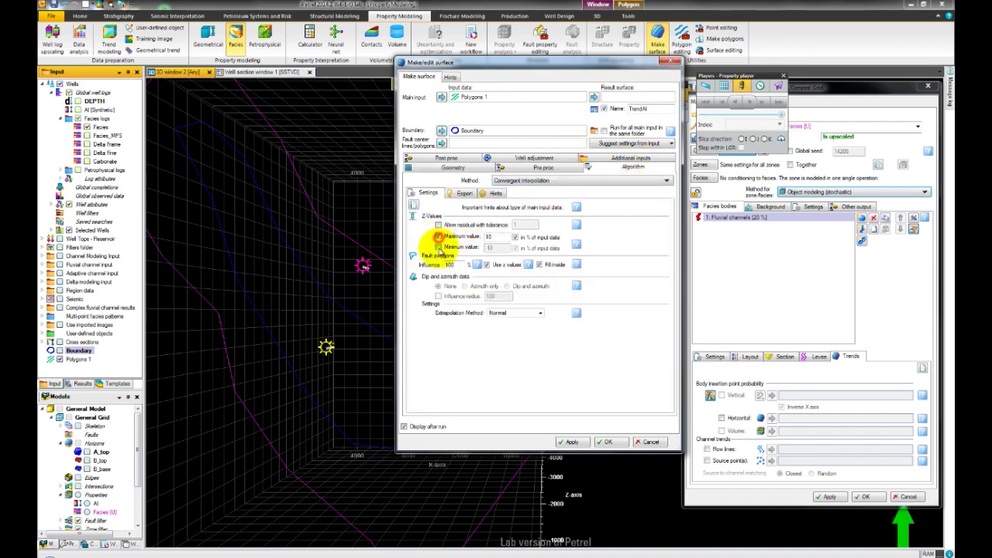
click(499, 239)
double_click(495, 247)
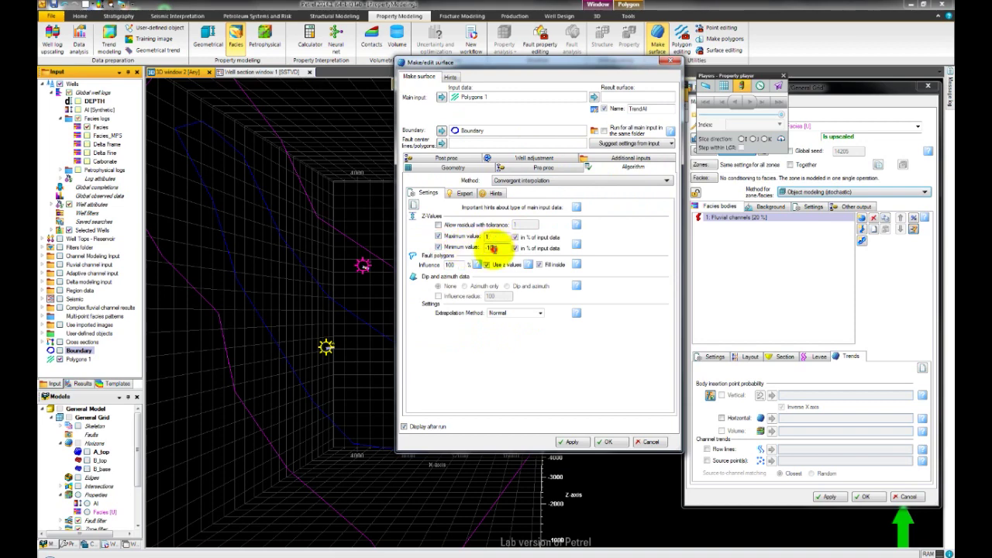
text(0)
click(569, 441)
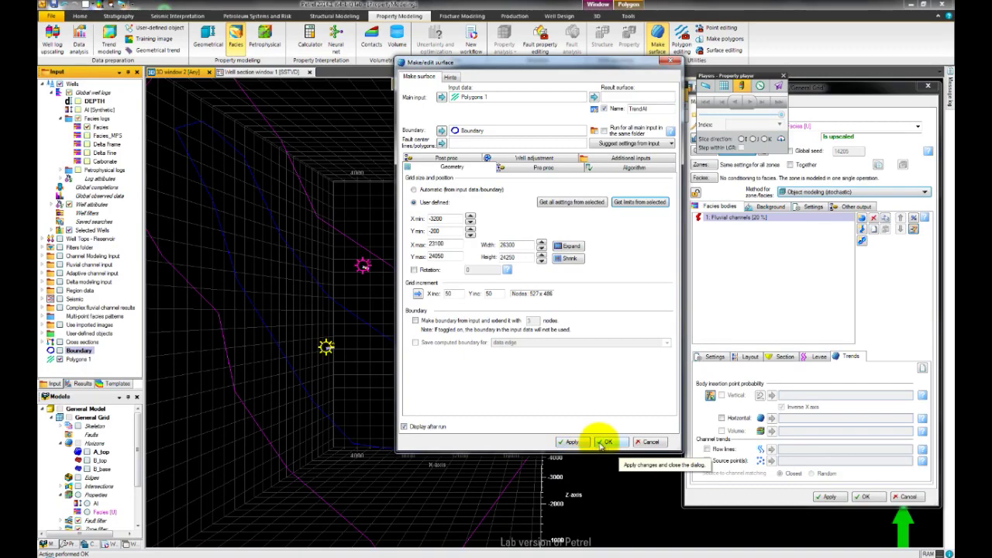
- Finish making the TrendAI surface and scale its color table to the surface's own data range
click(604, 442)
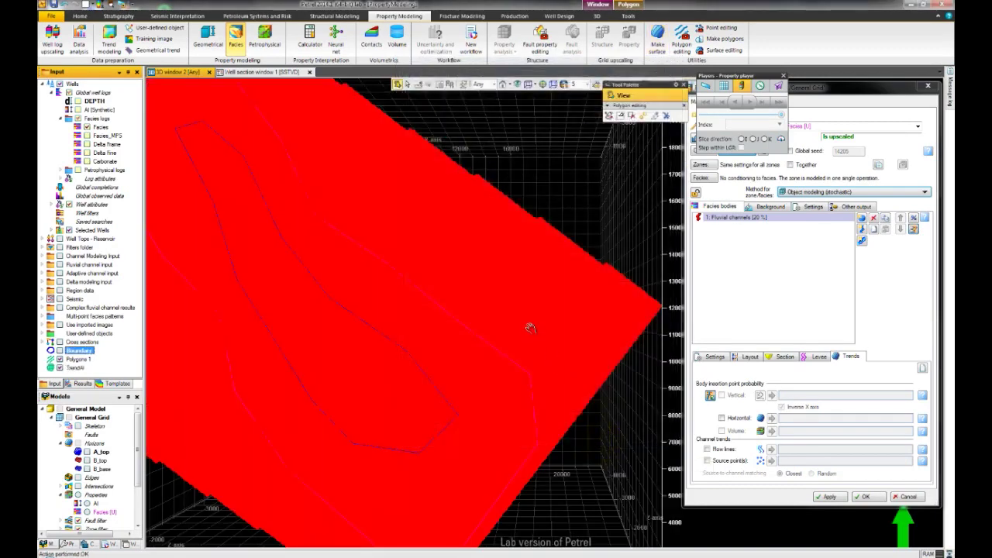
key(Escape)
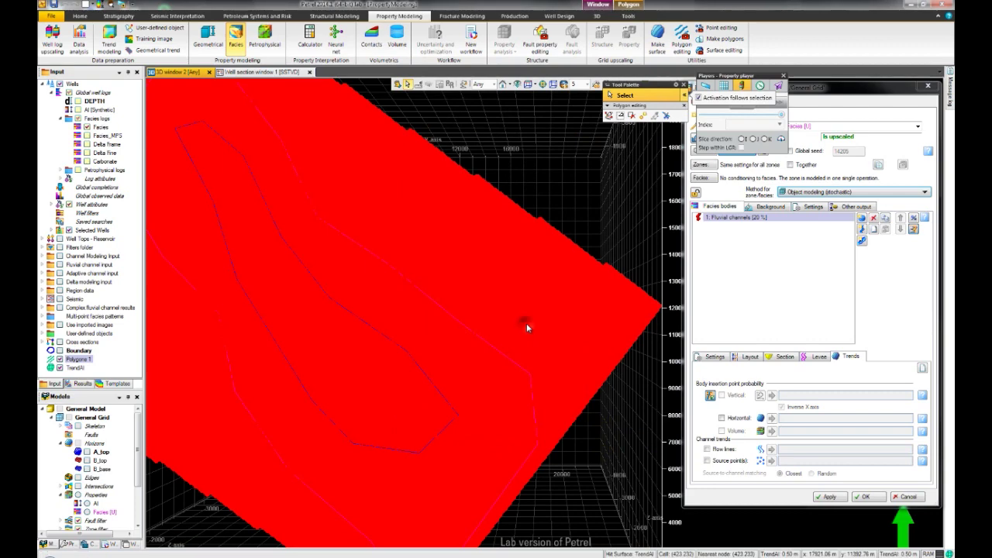
right_click(526, 323)
click(546, 314)
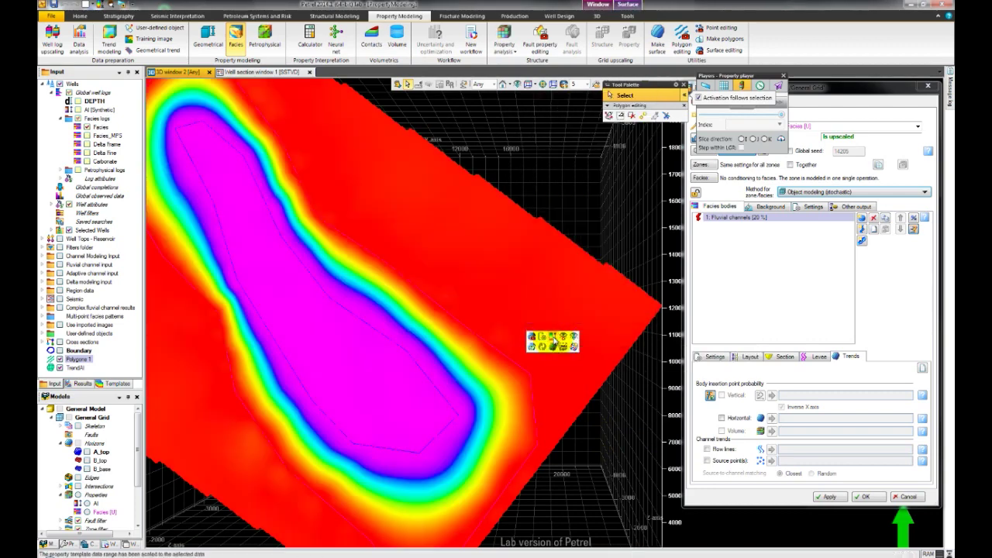
key(Escape)
- Display the Facies [U] property together with the TrendAI surface in a tilted 3D view
scroll(559, 304, down, 5)
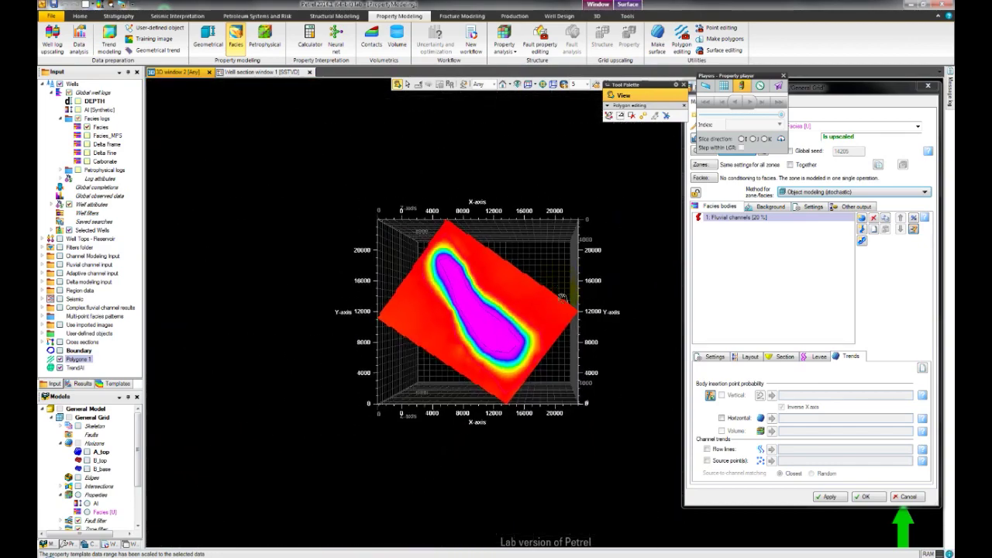
drag(495, 379, 545, 217)
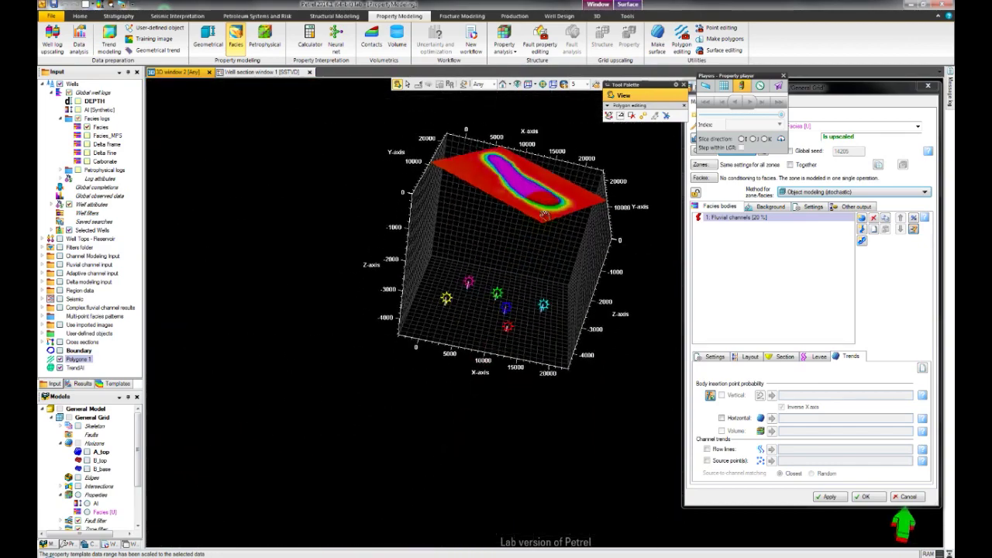
scroll(540, 223, up, 5)
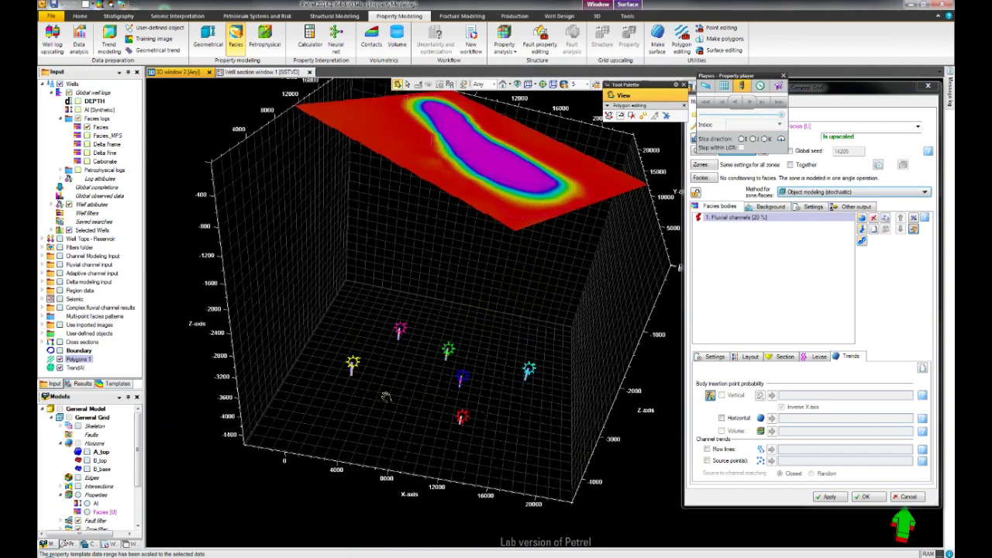
click(87, 512)
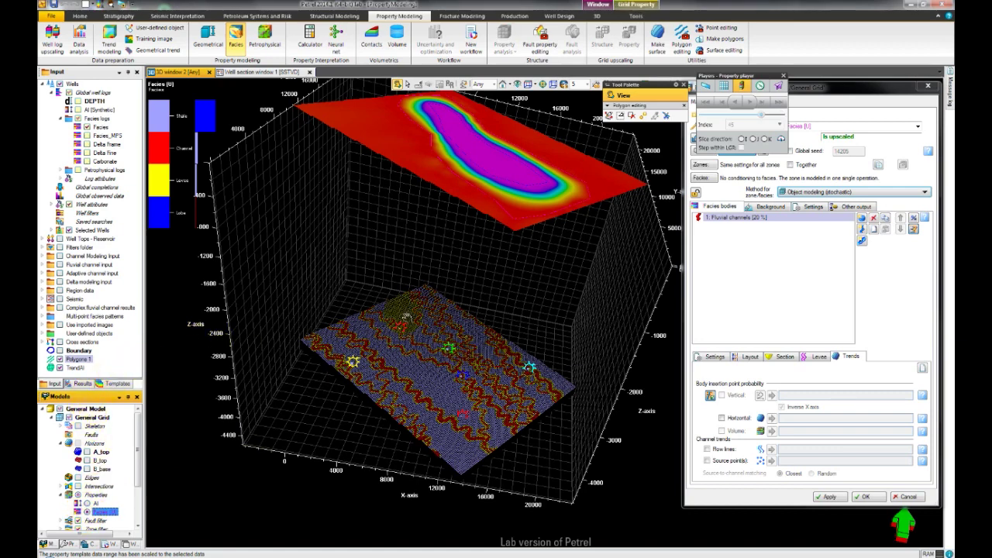
- Assign the TrendAI surface as the horizontal body insertion probability for the fluvial channels and rerun the facies model
key(p)
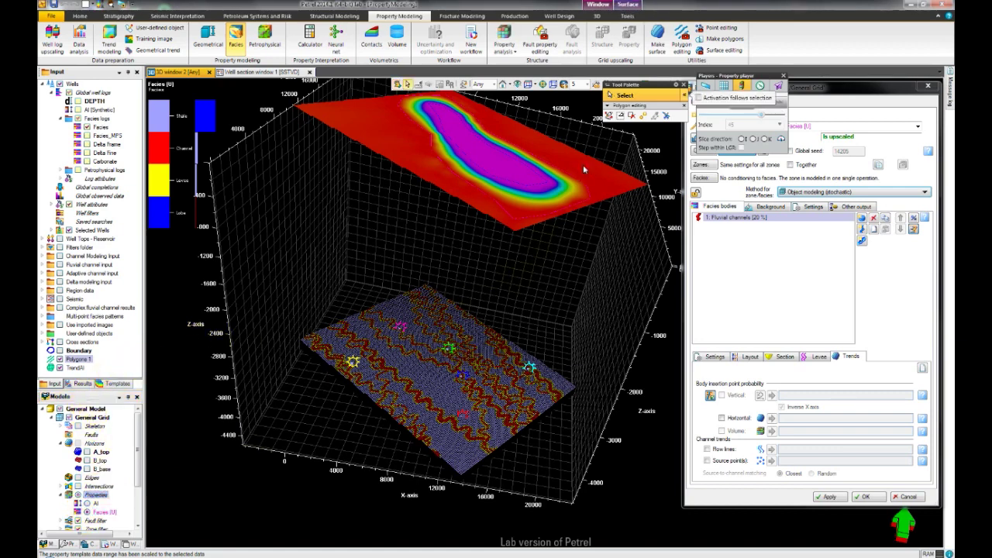
click(783, 75)
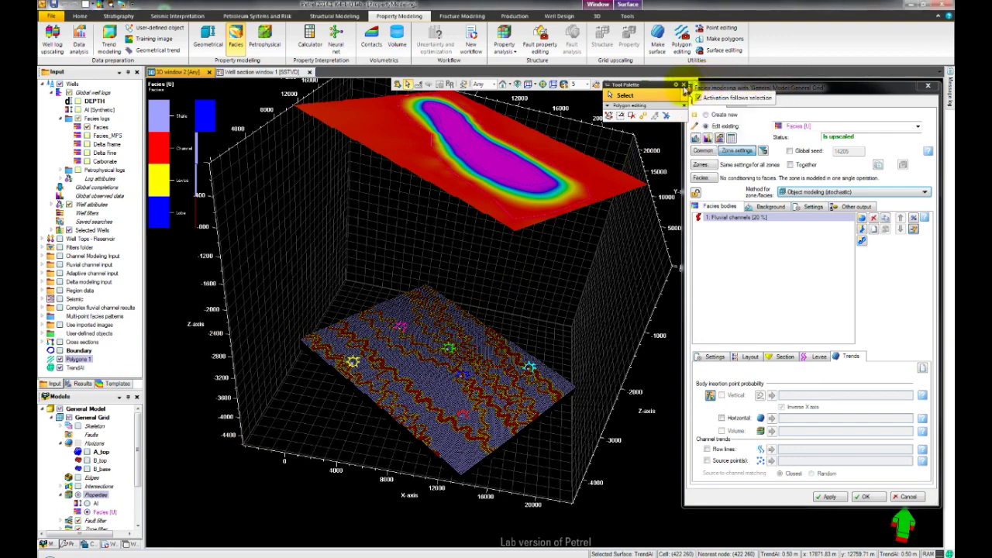
click(683, 84)
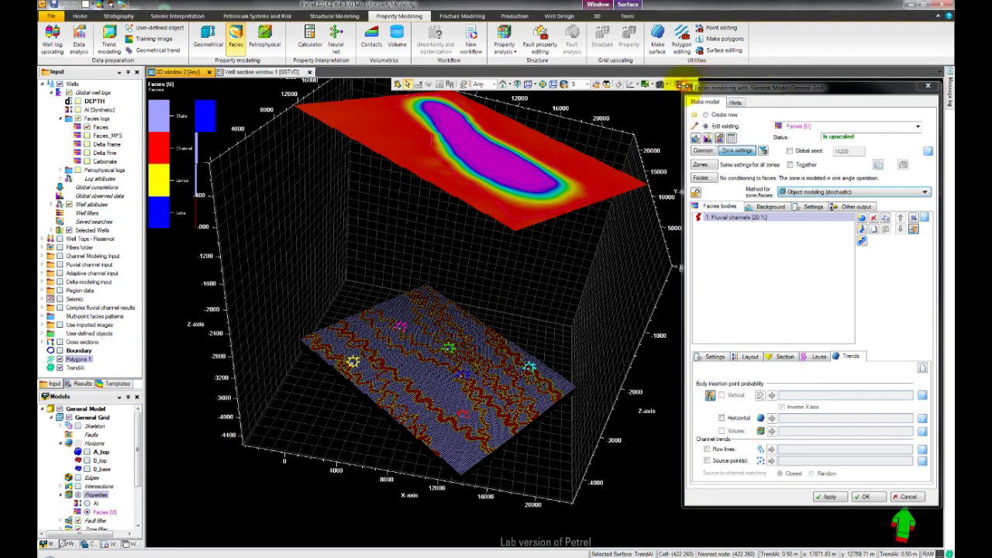
click(722, 418)
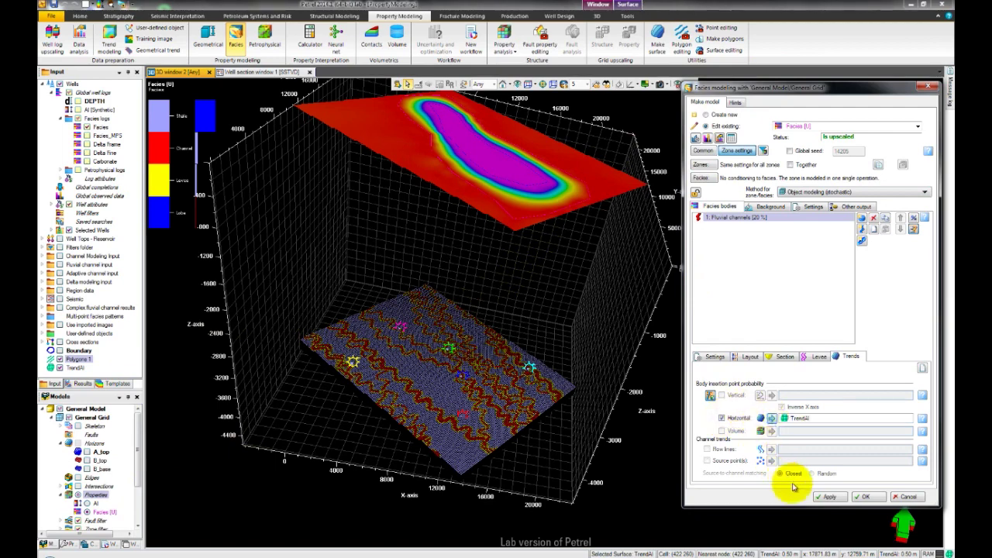
click(830, 497)
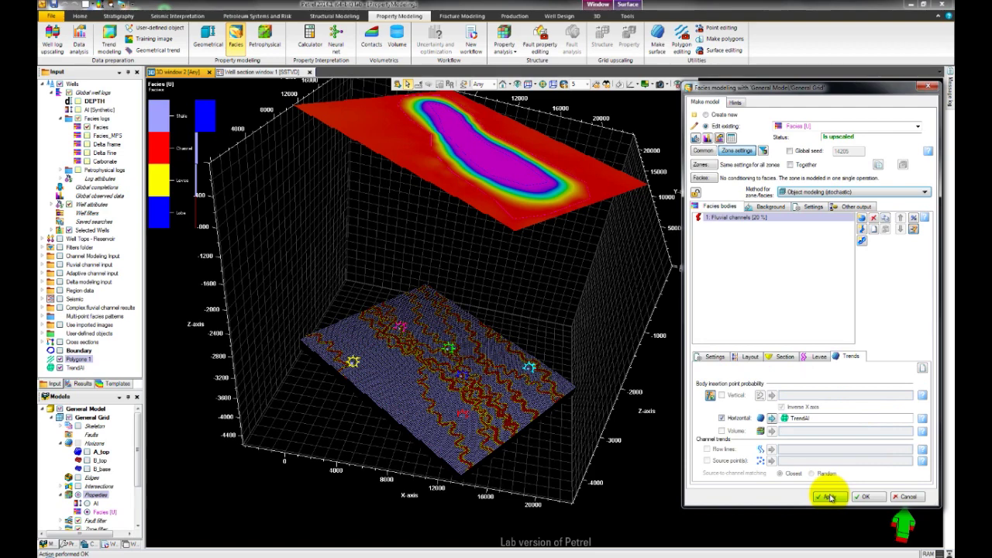
- Open the property player for the Facies property and browse its K layers up to index 20
right_click(493, 394)
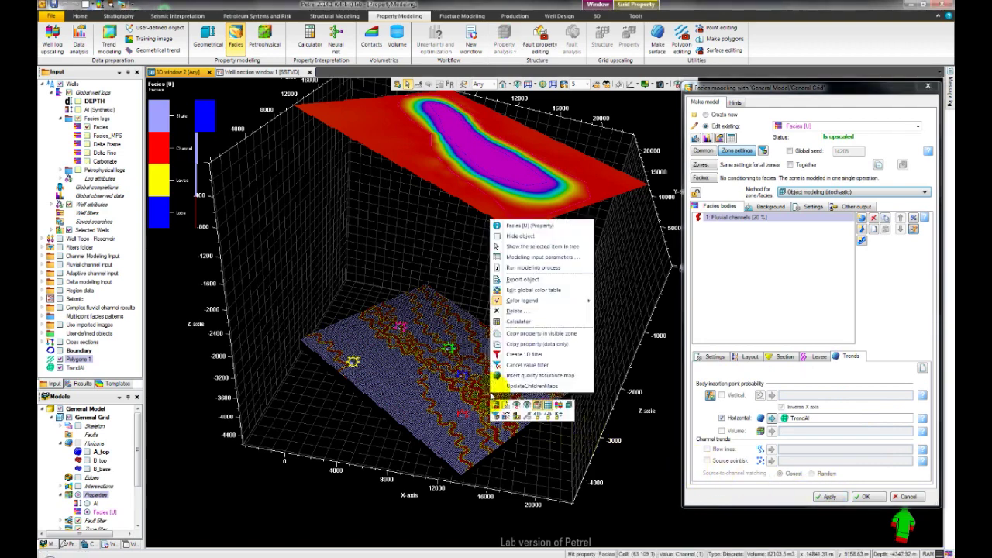
click(557, 417)
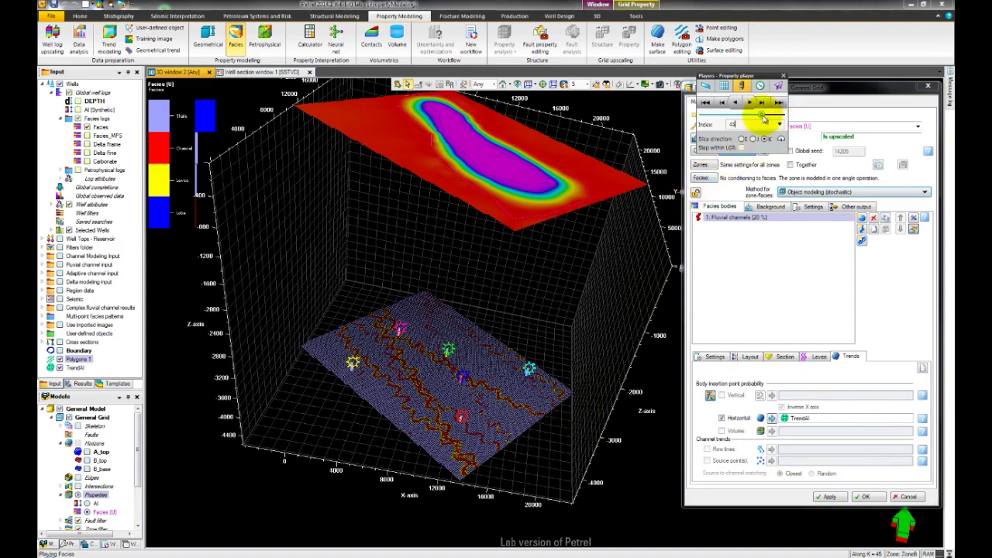
drag(763, 116, 729, 122)
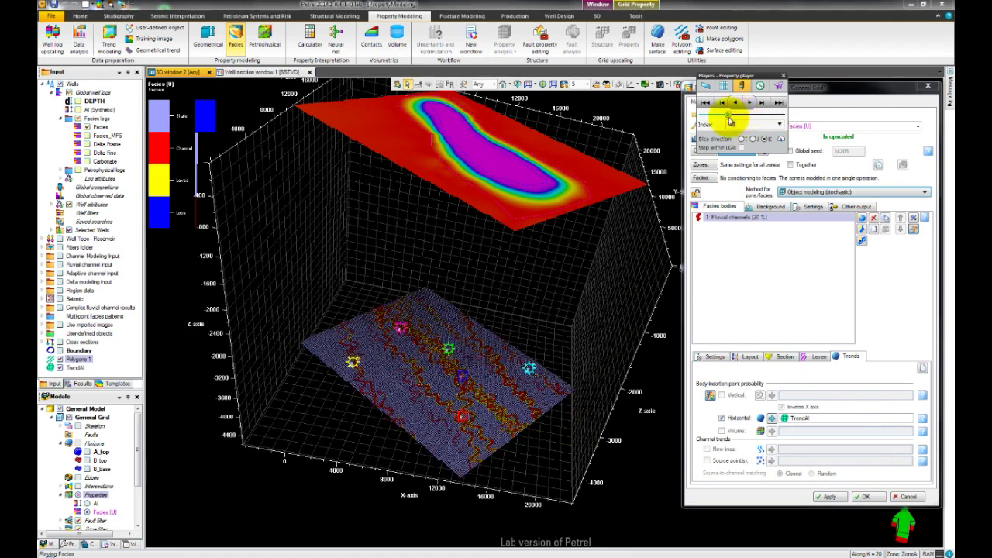
drag(730, 122, 729, 122)
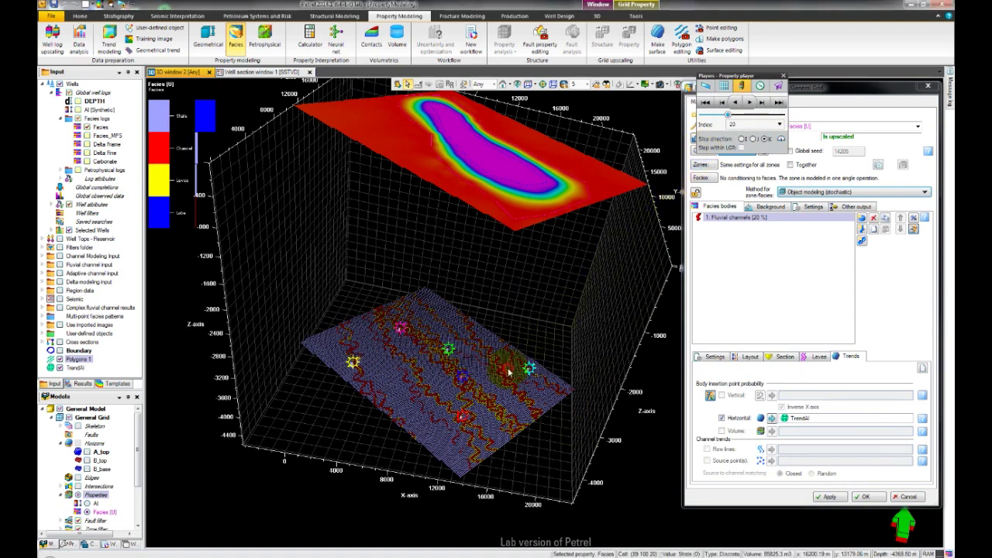
- Review the discrete statistics of the Facies property against the upscaled cells and well logs
click(632, 15)
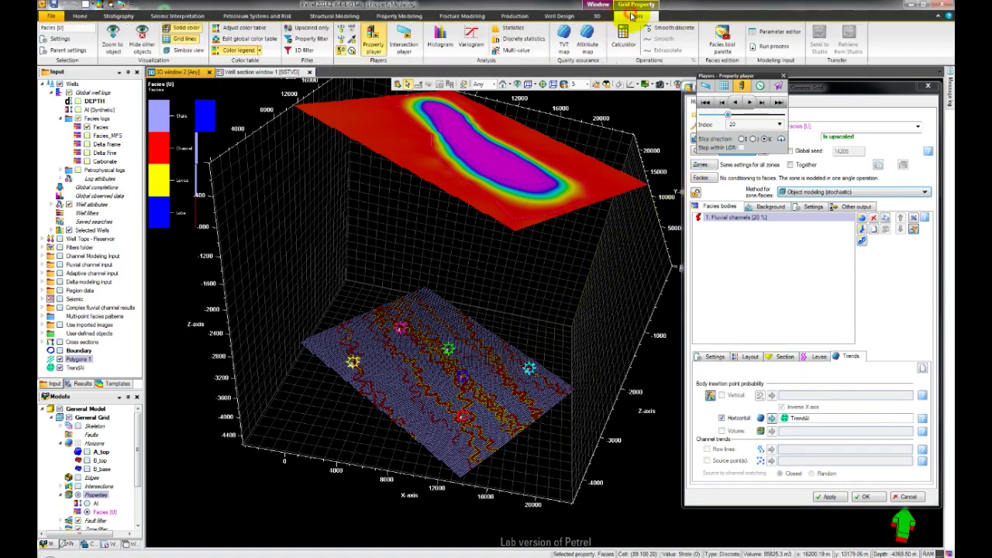
click(534, 38)
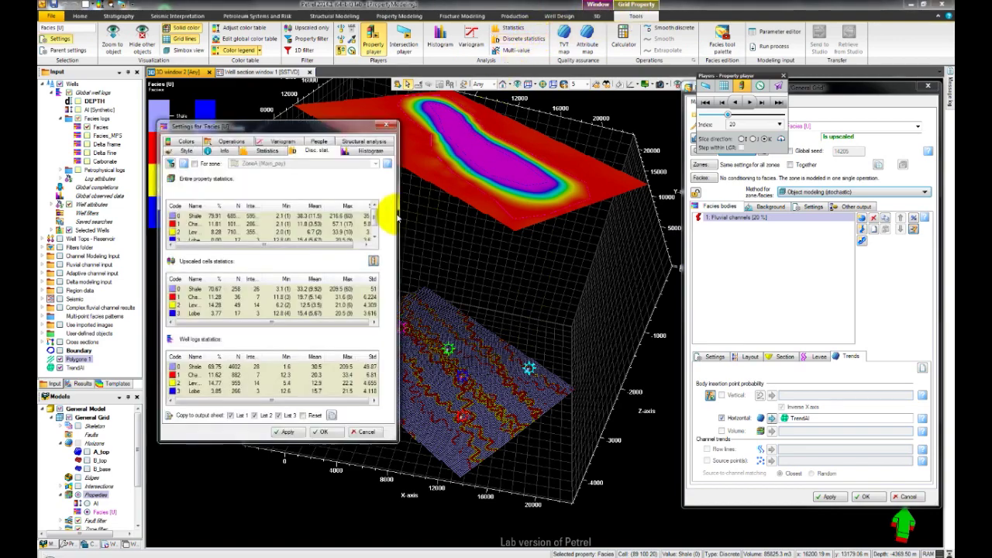
drag(396, 213, 658, 217)
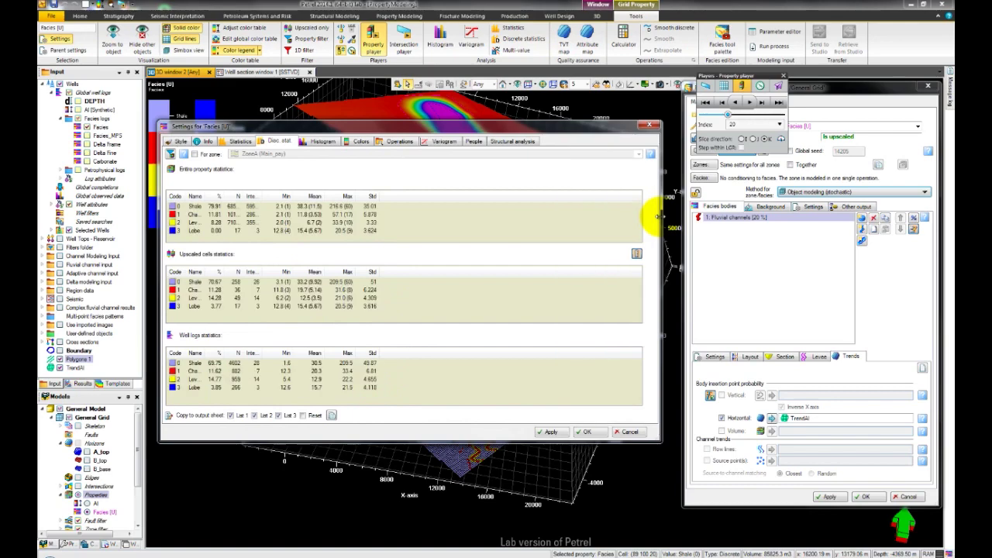
click(587, 432)
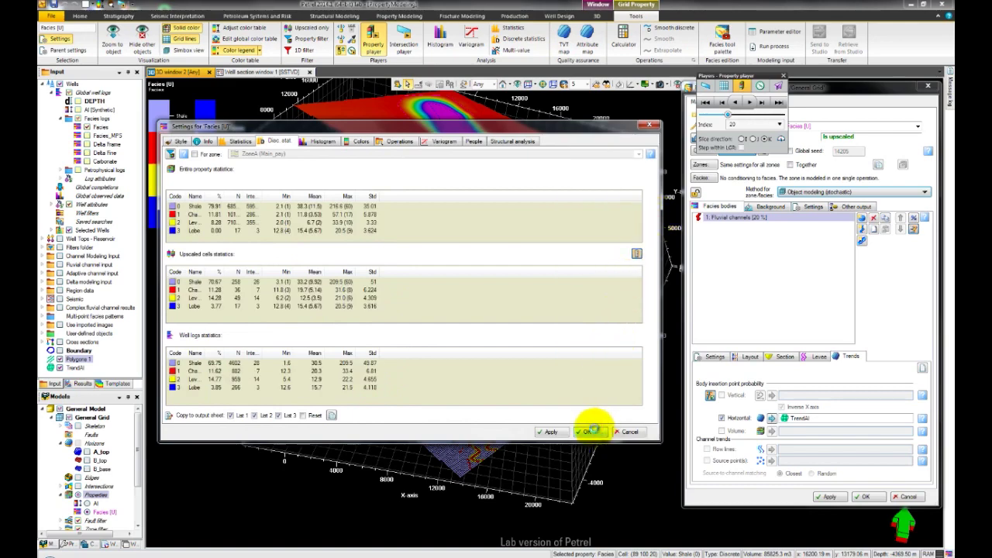